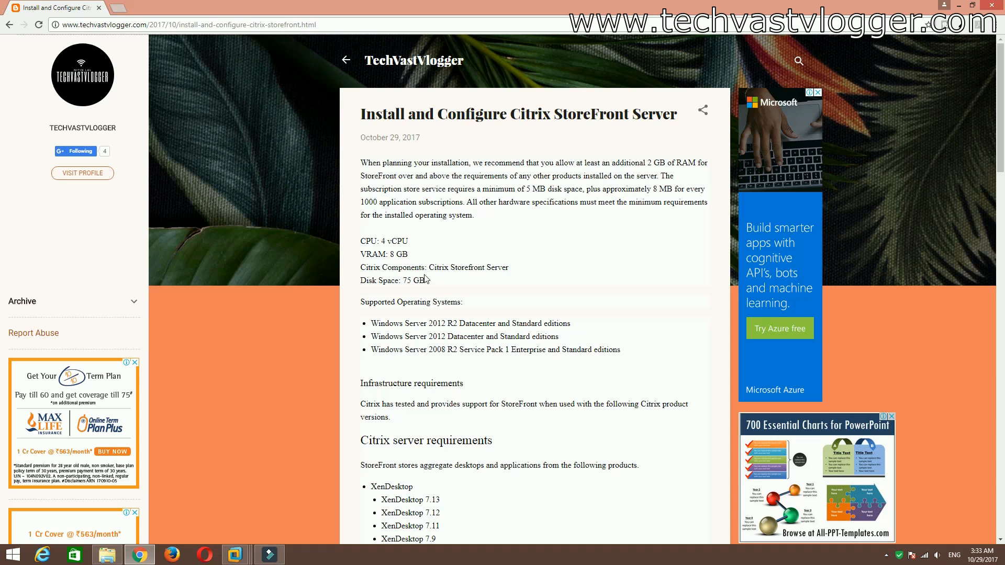
- Review the hardware, operating system, Citrix server, NetScaler Gateway and Receiver for HTML5 requirements in the StoreFront article
left_click_drag(439, 281, 354, 247)
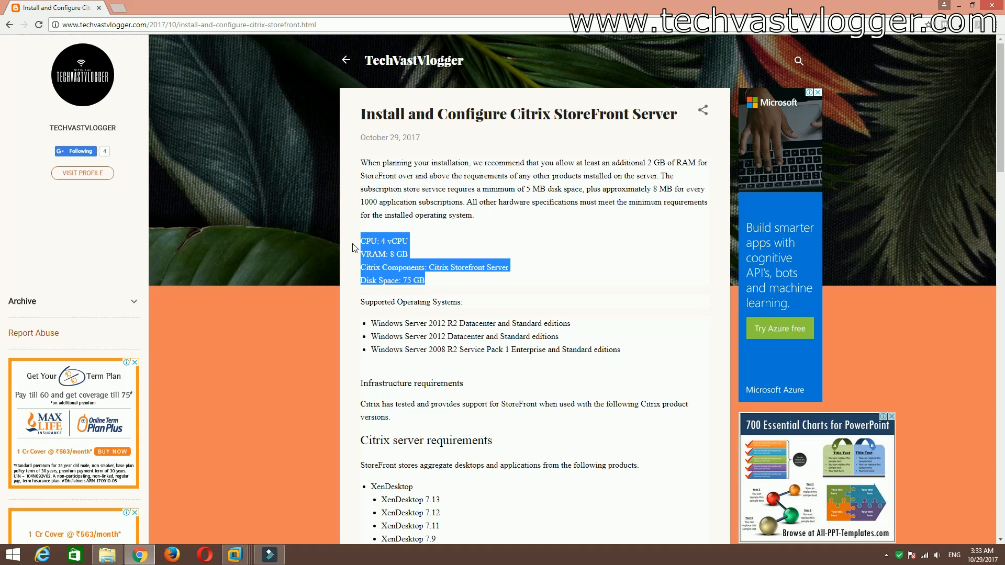
left_click(461, 243)
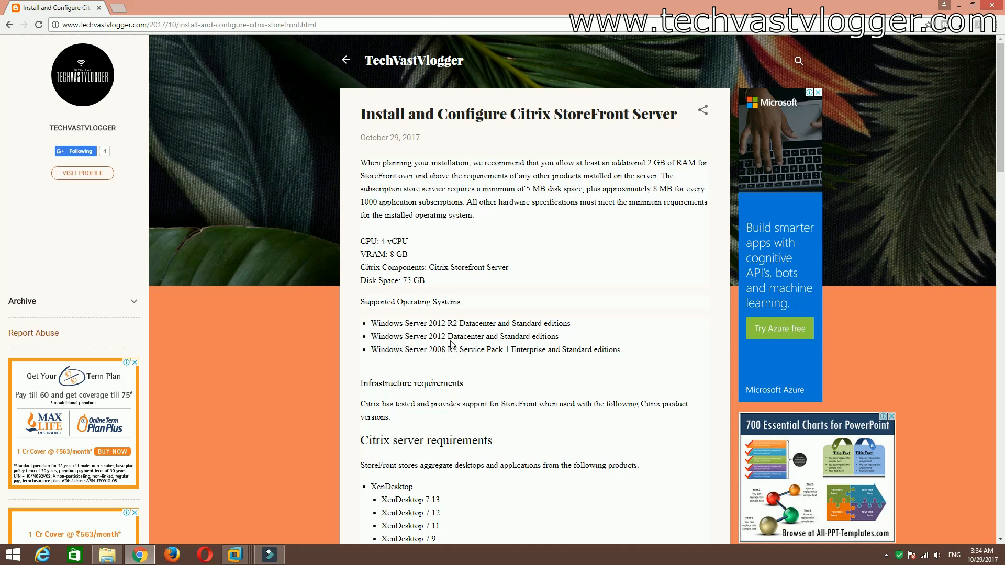
scroll(387, 267, "down", 2)
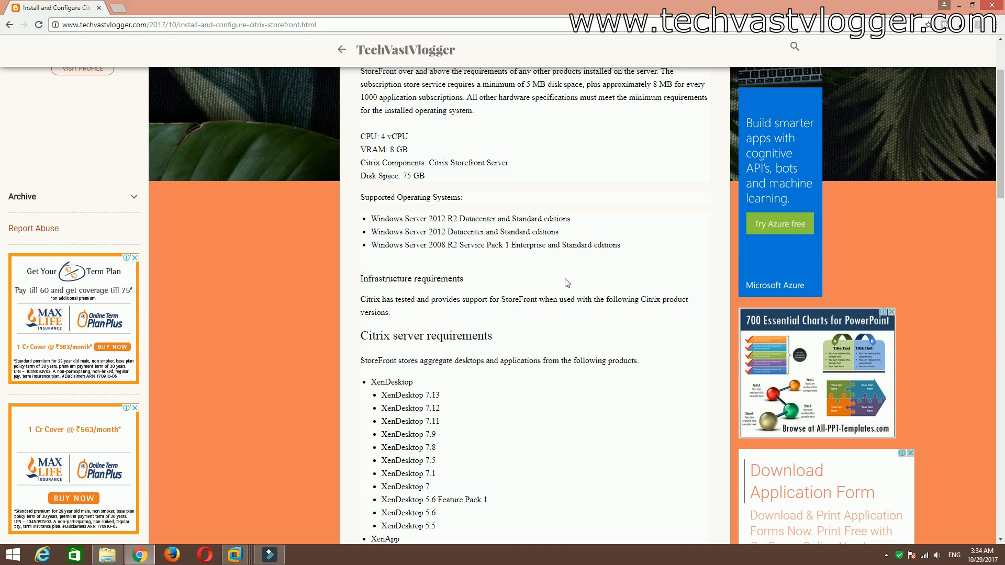
scroll(534, 302, "down", 2)
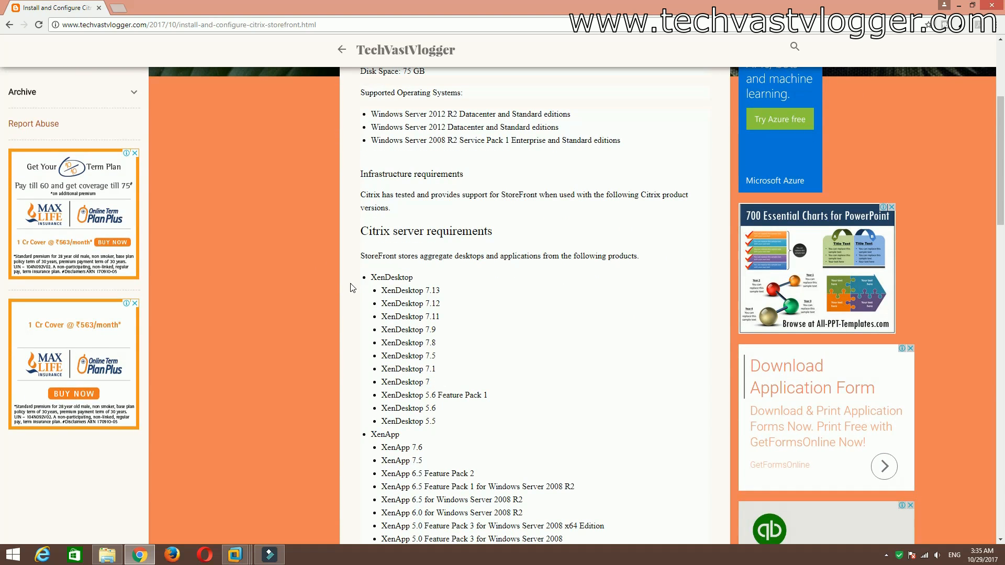
scroll(437, 300, "down", 1)
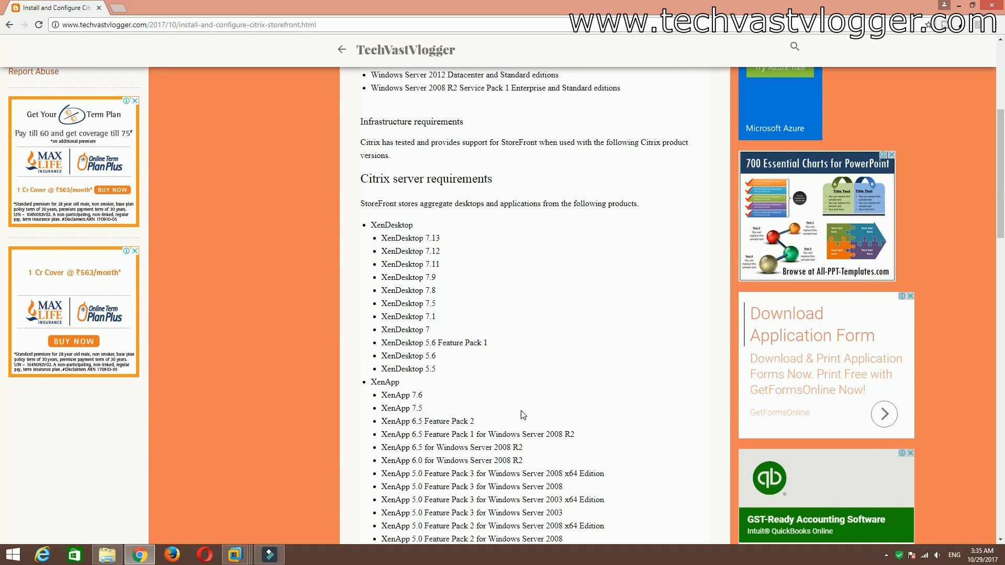
scroll(512, 407, "down", 3)
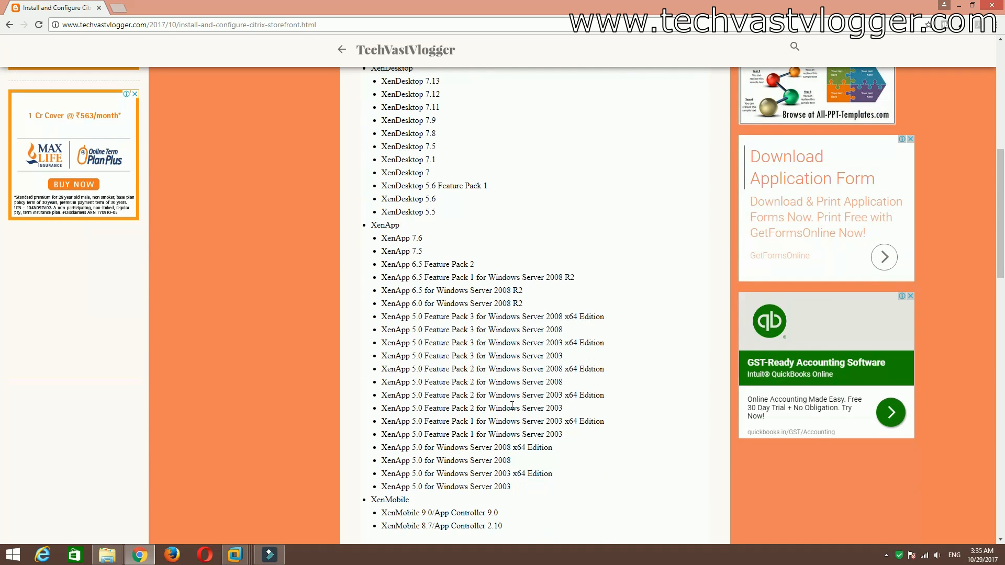
scroll(512, 406, "down", 1)
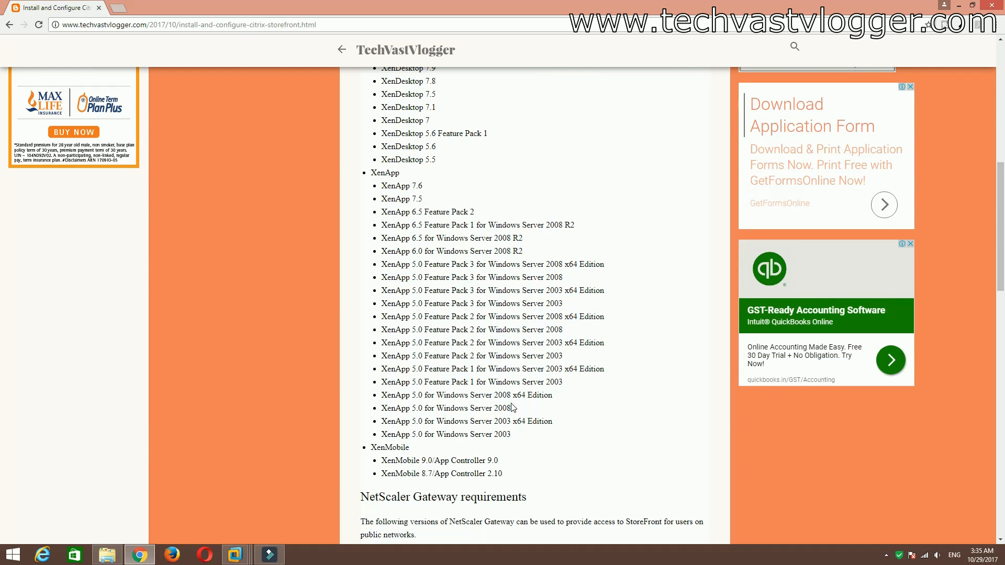
scroll(512, 407, "down", 3)
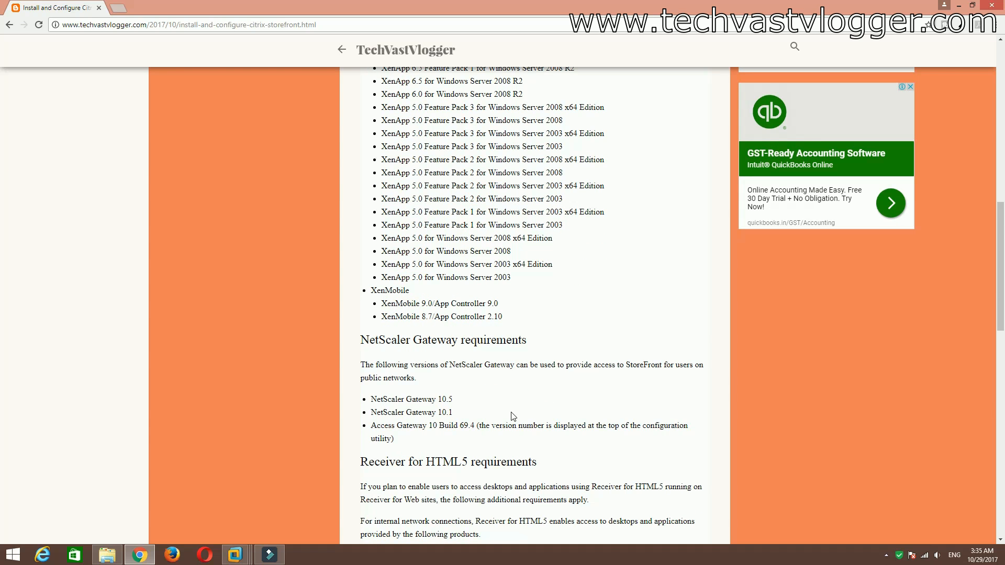
scroll(511, 416, "down", 3)
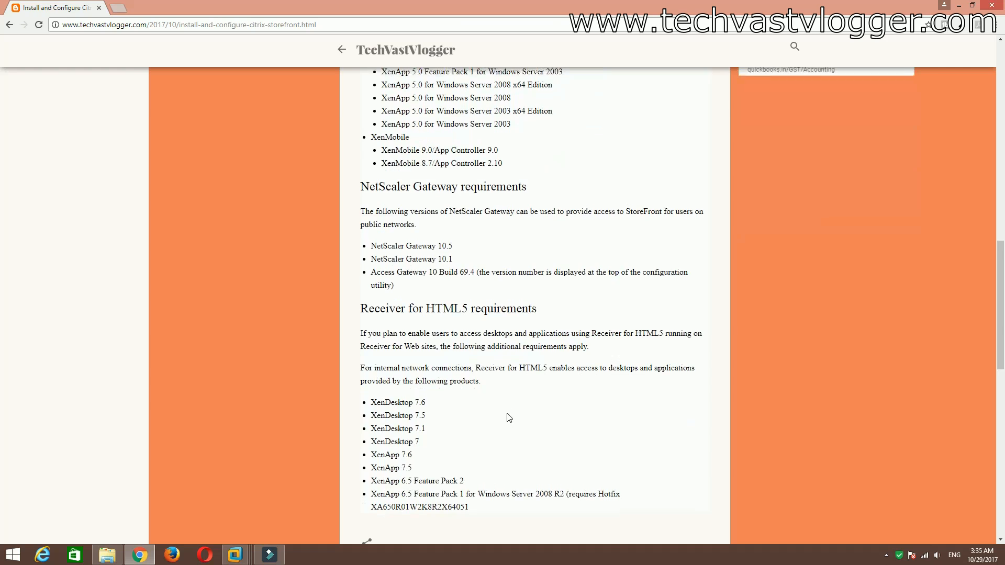
scroll(509, 417, "up", 20)
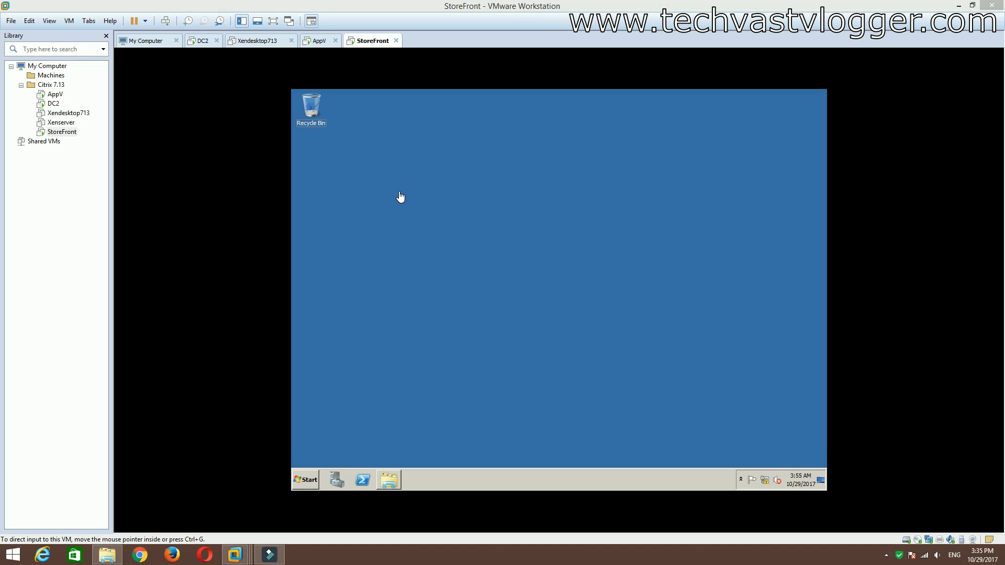
- Switch to the StoreFront virtual machine in VMware Workstation, show it full screen and browse the XA and XD DVD drive's contents
left_click(271, 20)
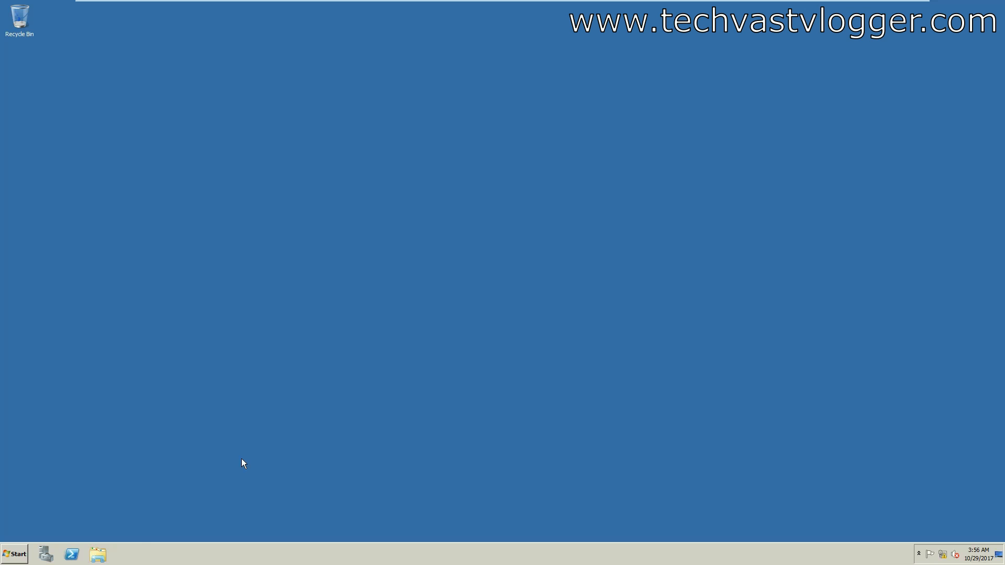
left_click(95, 560)
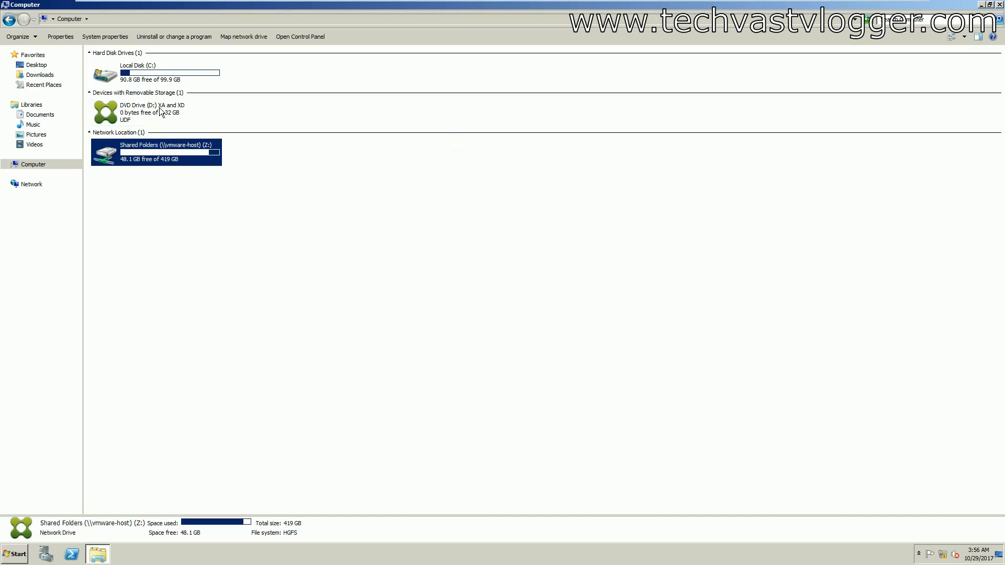
left_click(157, 111)
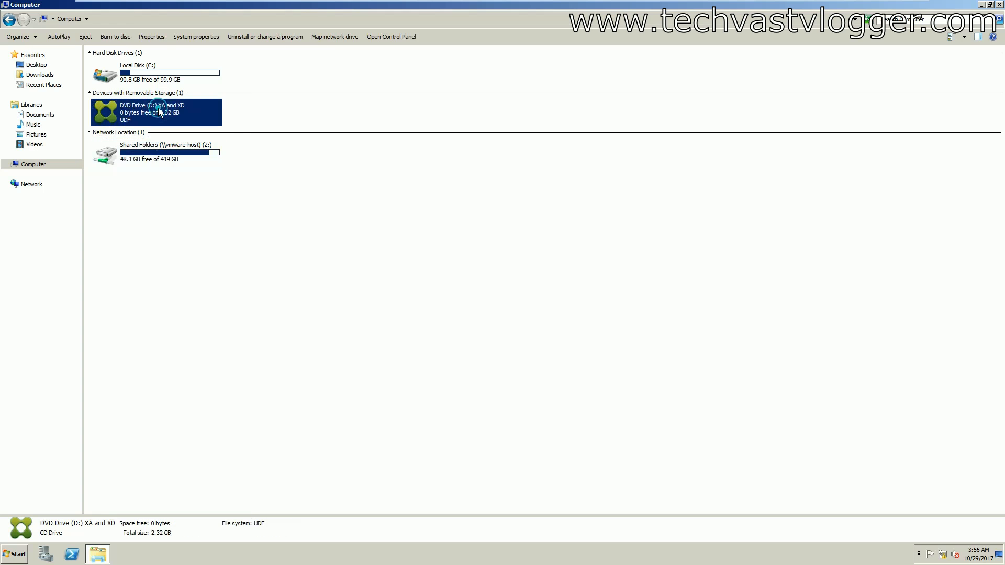
right_click(159, 110)
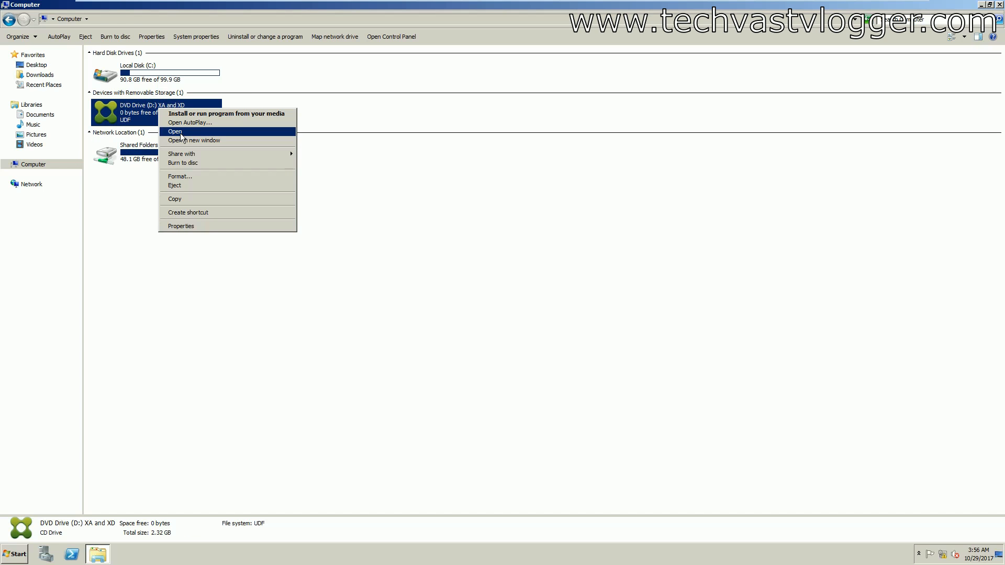
left_click(180, 133)
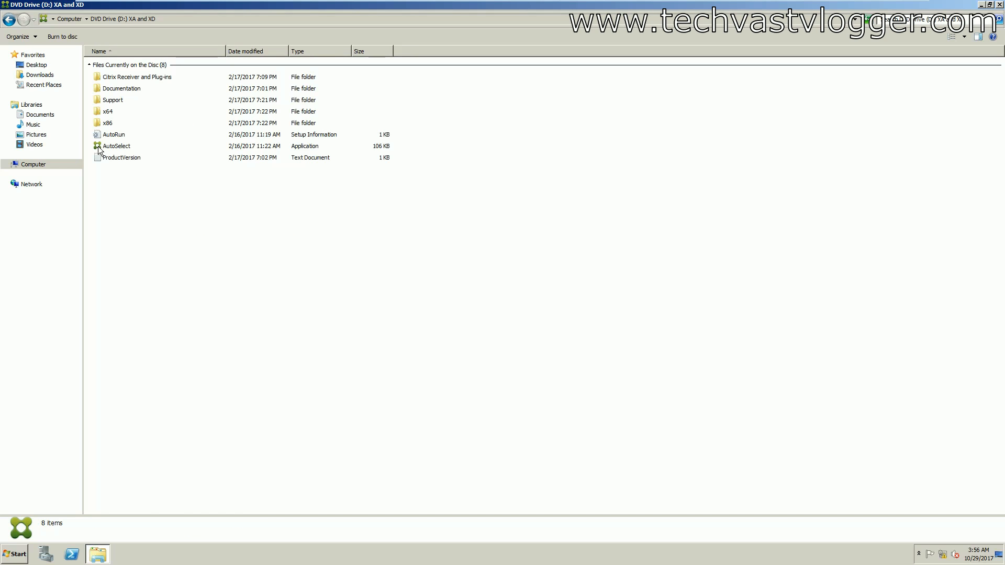
- Run AutoSelect as administrator and start the Citrix StoreFront installation from XenDesktop, minimizing the file window
left_click(124, 147)
right_click(124, 147)
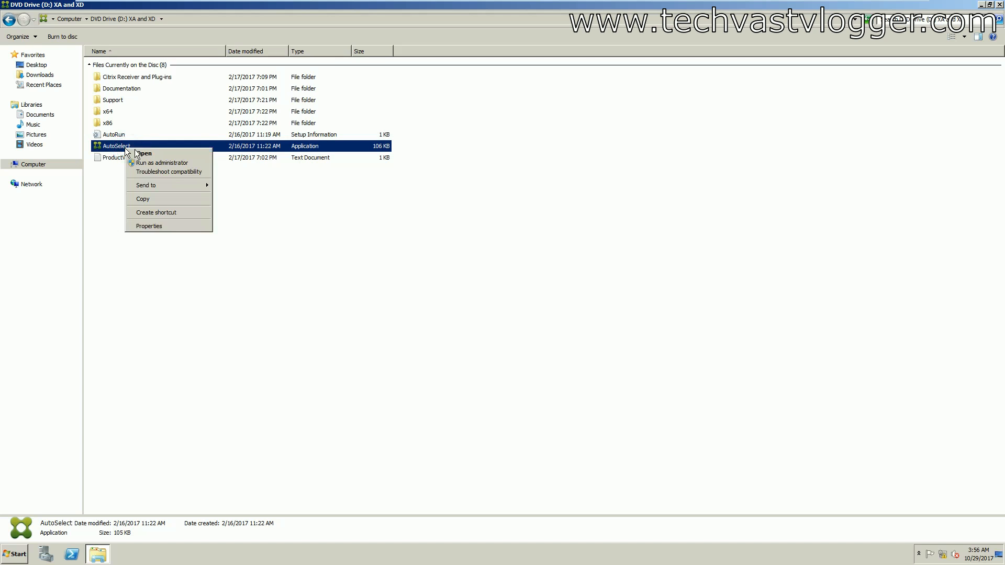
left_click(157, 163)
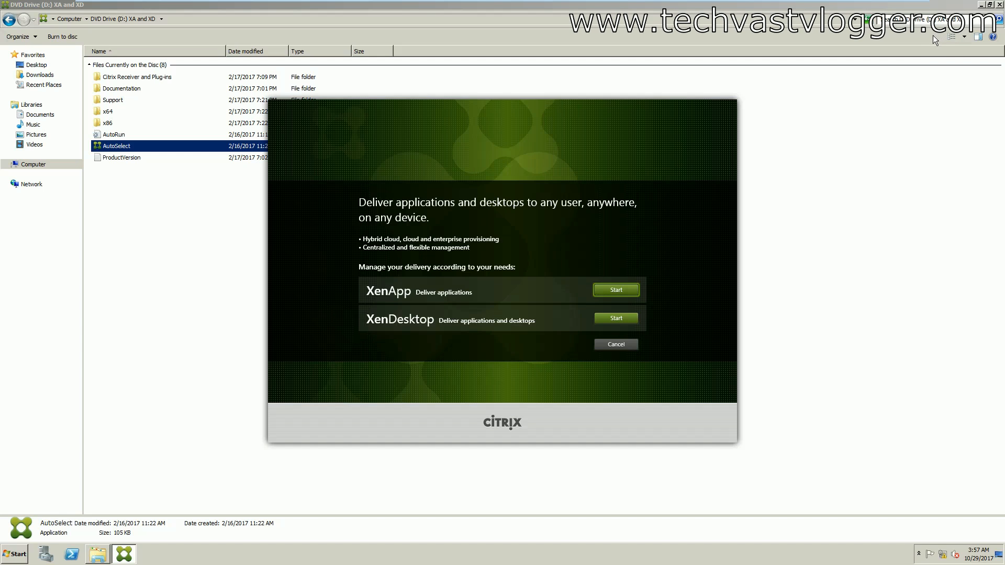
left_click(618, 318)
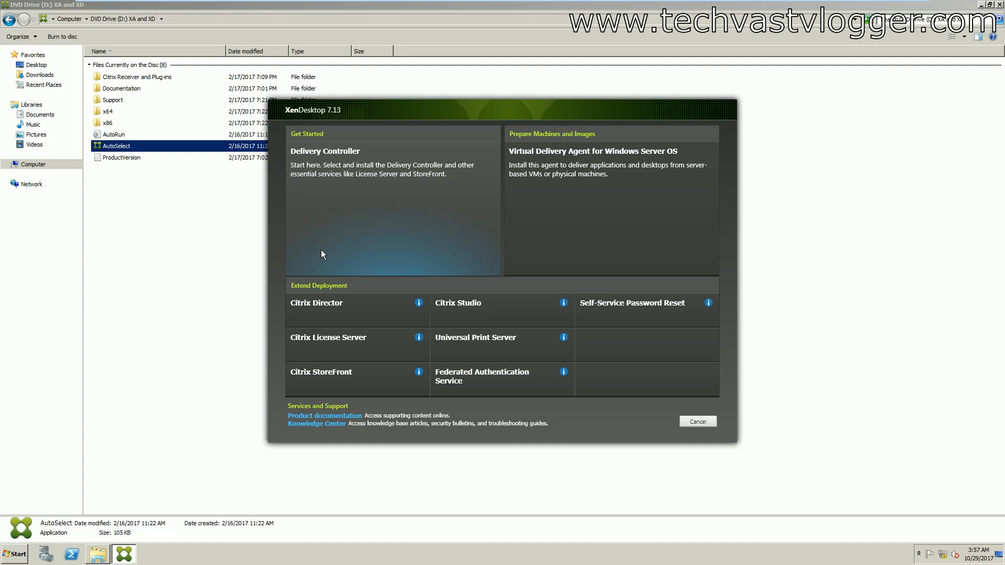
left_click(343, 376)
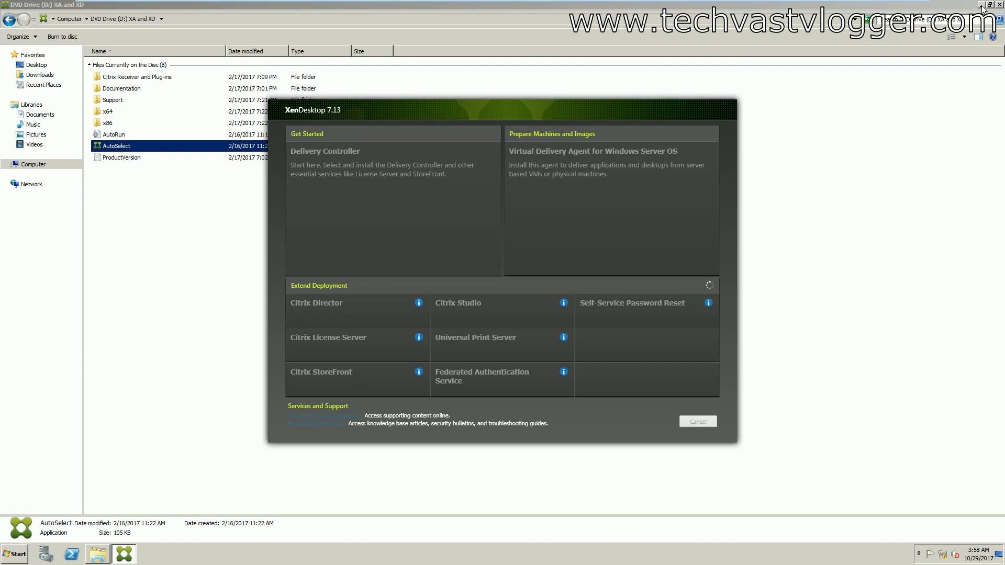
left_click(980, 5)
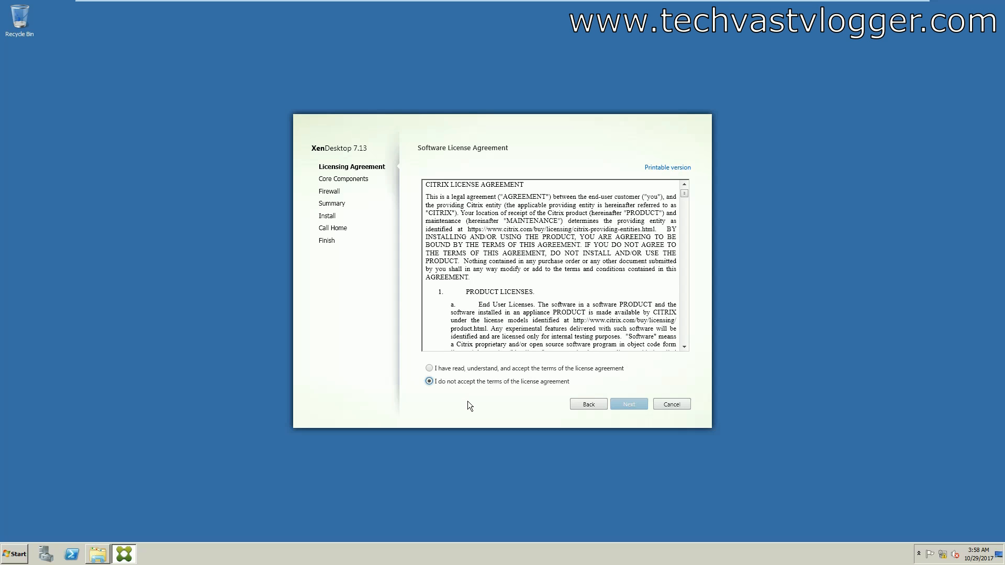
- Accept the license agreement and proceed with the default StoreFront component location and automatic firewall rules
left_click(429, 368)
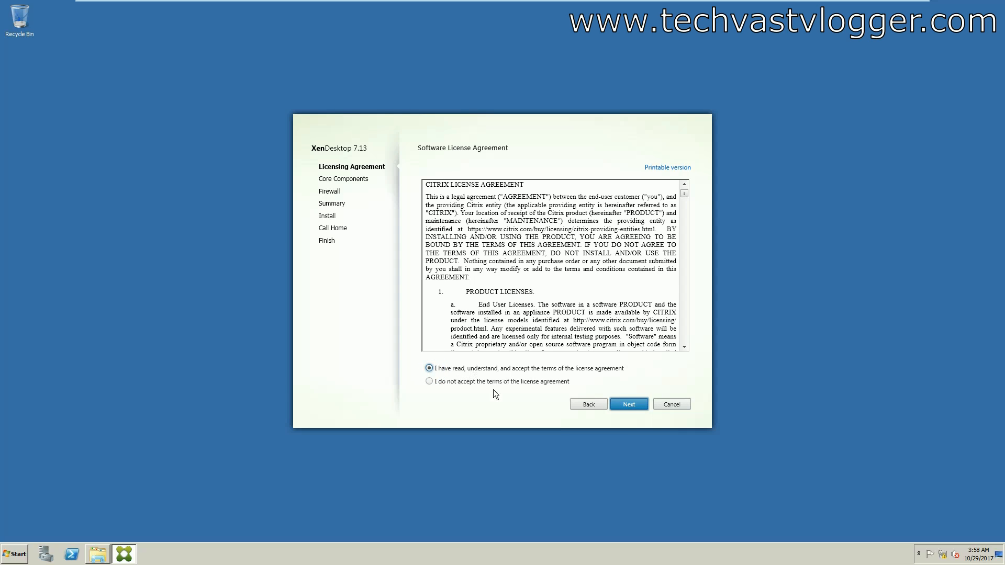
left_click(629, 406)
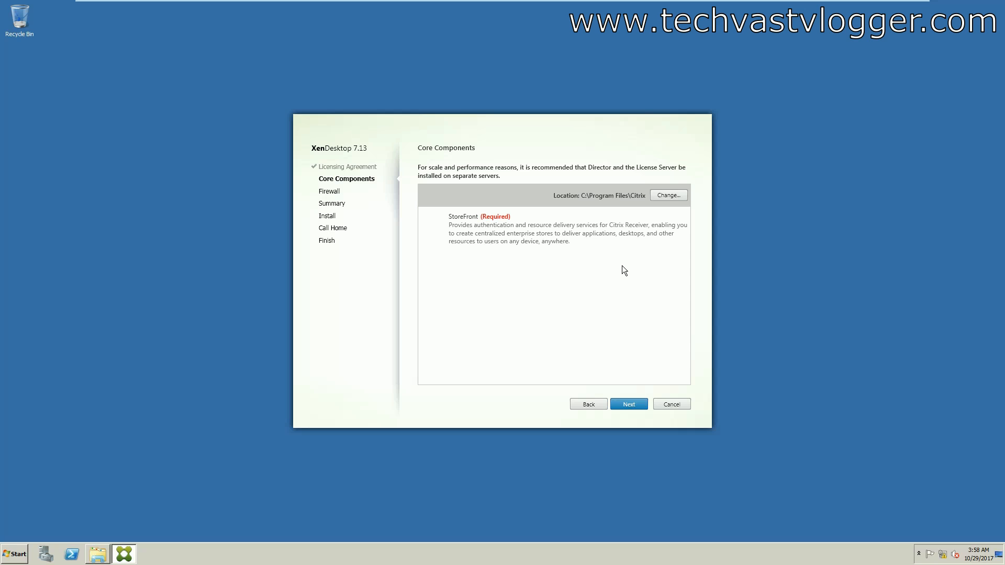
left_click(630, 403)
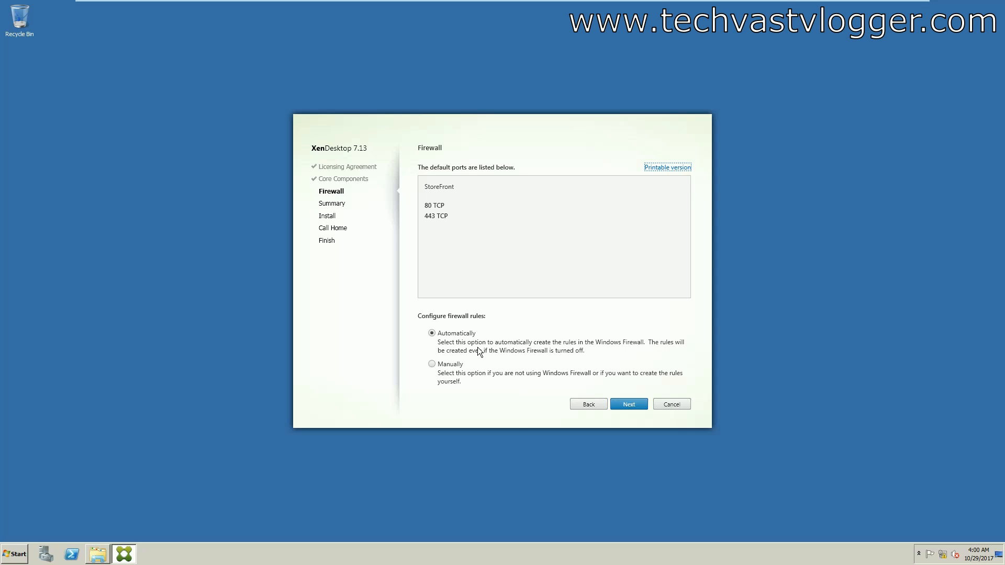
left_click(624, 401)
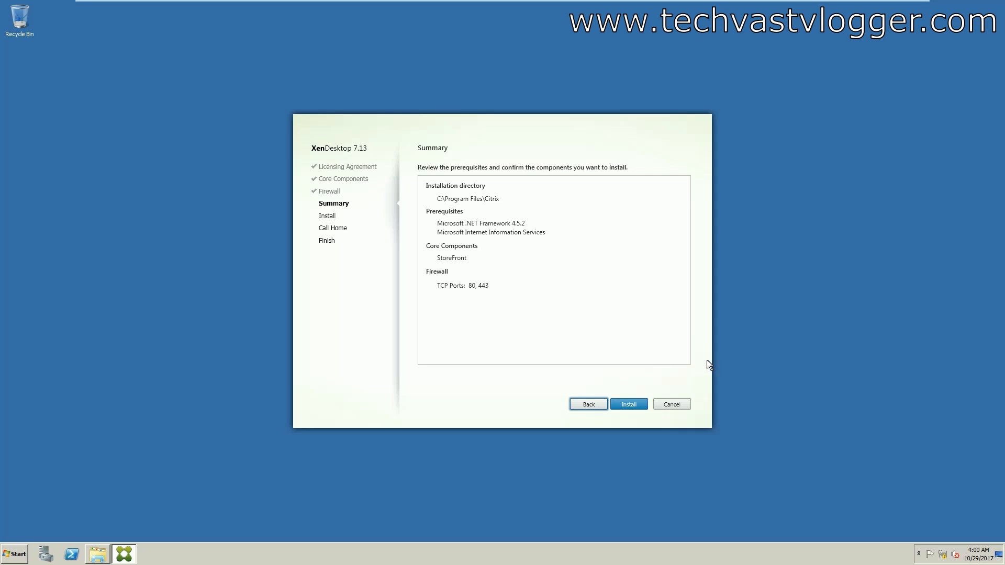
- Install StoreFront, decline Call Home participation and finish with the StoreFront Management Console set to open
left_click(622, 406)
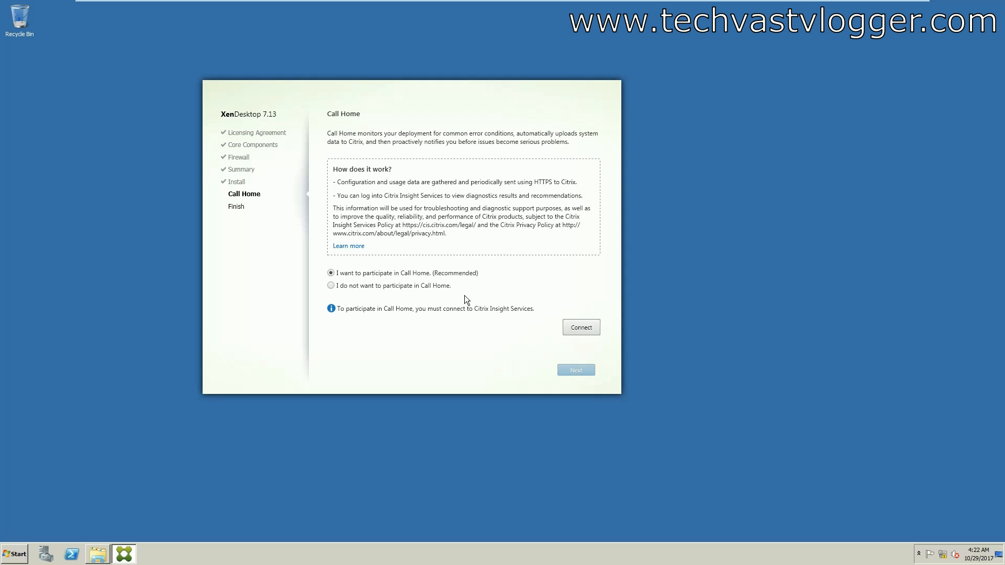
left_click(330, 285)
left_click(577, 373)
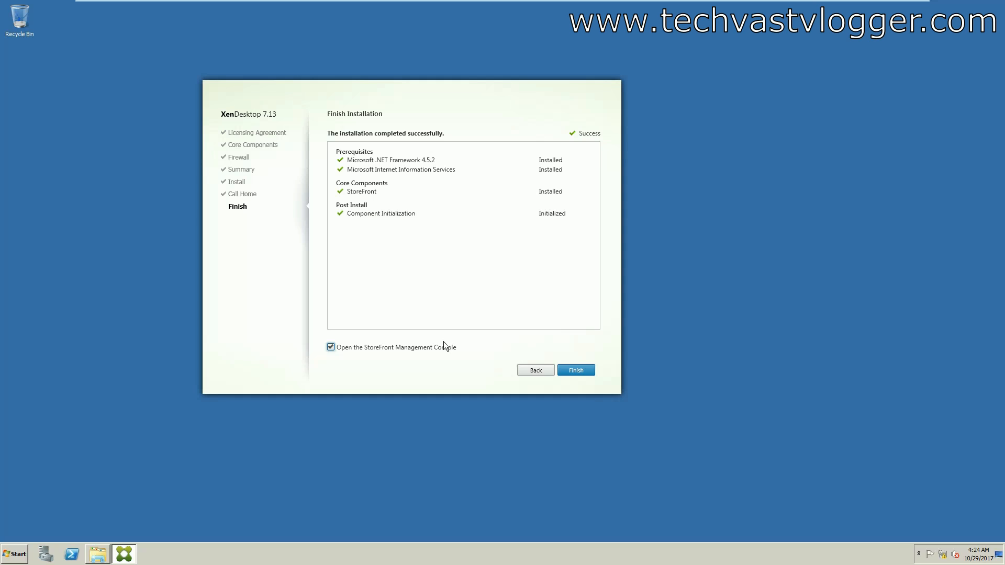
left_click(576, 370)
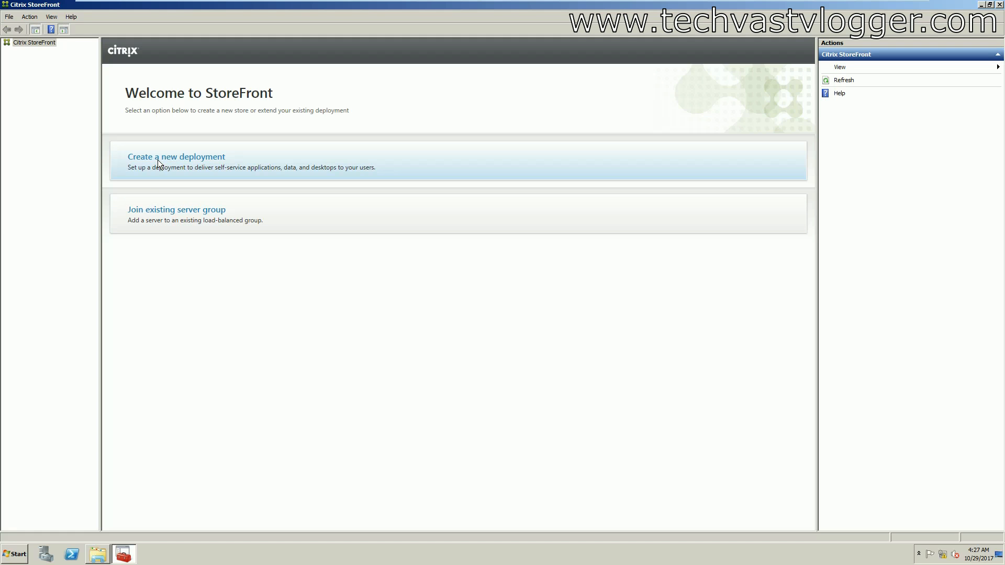
- Create a new deployment, replacing the host name in the base URL with techvast
left_click(146, 168)
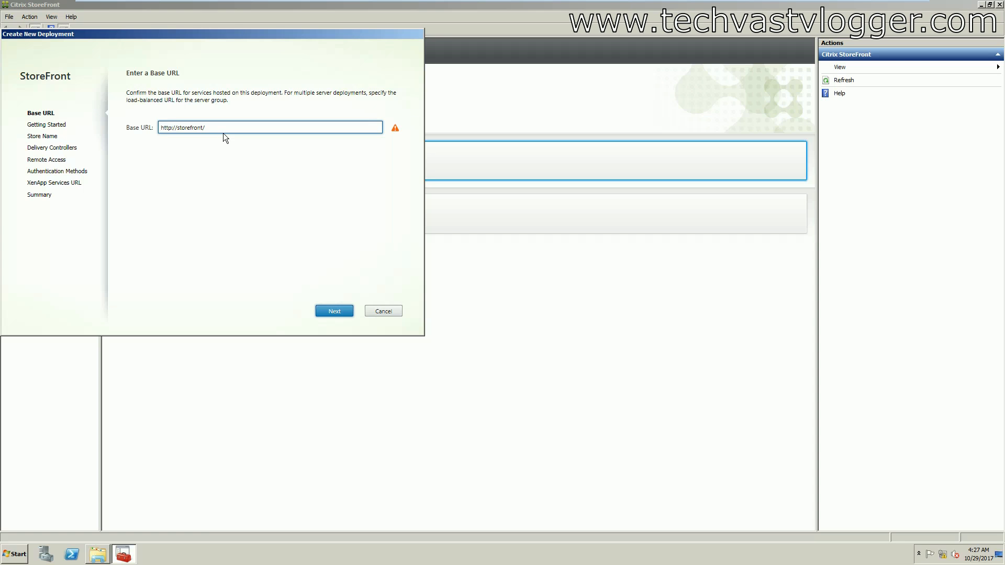
key("End")
key("BackSpace")
key("BackSpace")
key("BackSpace")
key("BackSpace")
key("BackSpace")
key("BackSpace")
key("BackSpace")
key("BackSpace")
key("BackSpace")
key("BackSpace")
type("techvast")
left_click(335, 316)
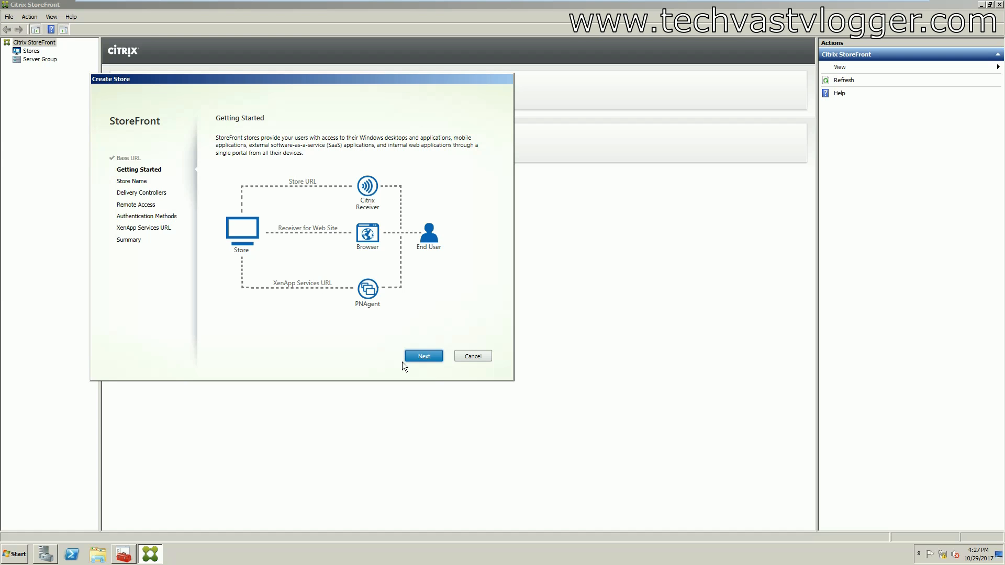
- Name the store TVSTORe and set its Receiver for Web site as the IIS default
left_click(425, 356)
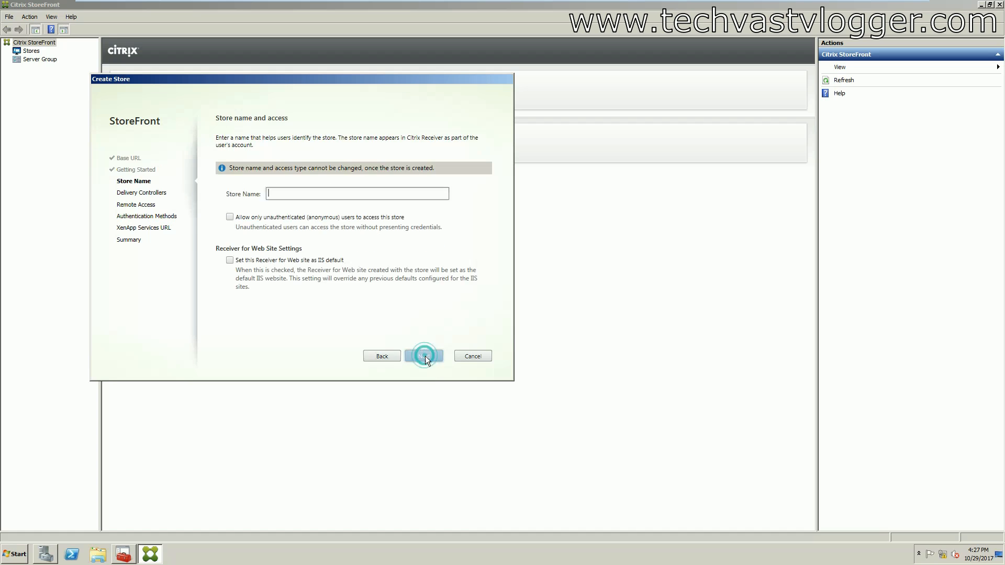
left_click(283, 190)
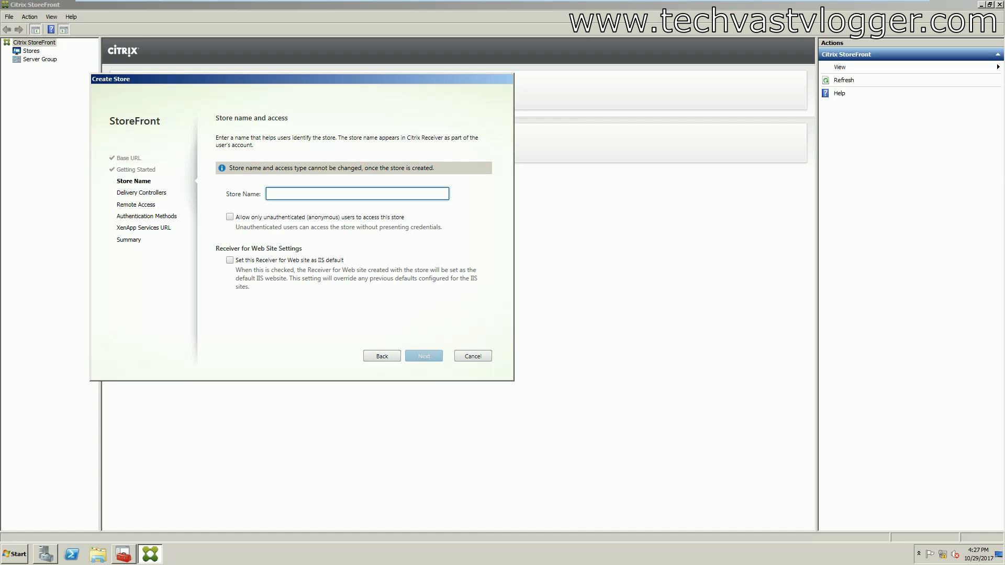
type("TVSTORE")
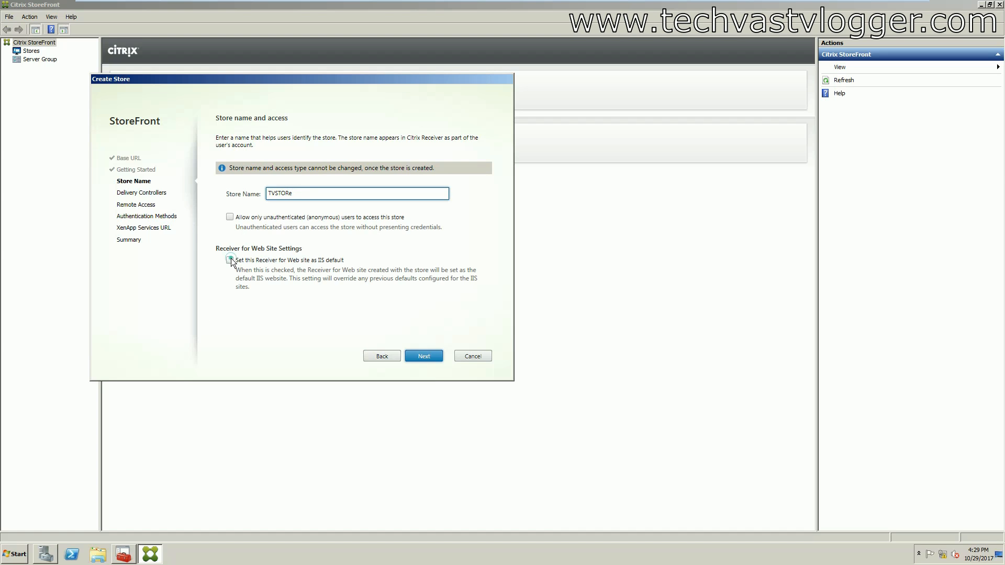
left_click(230, 260)
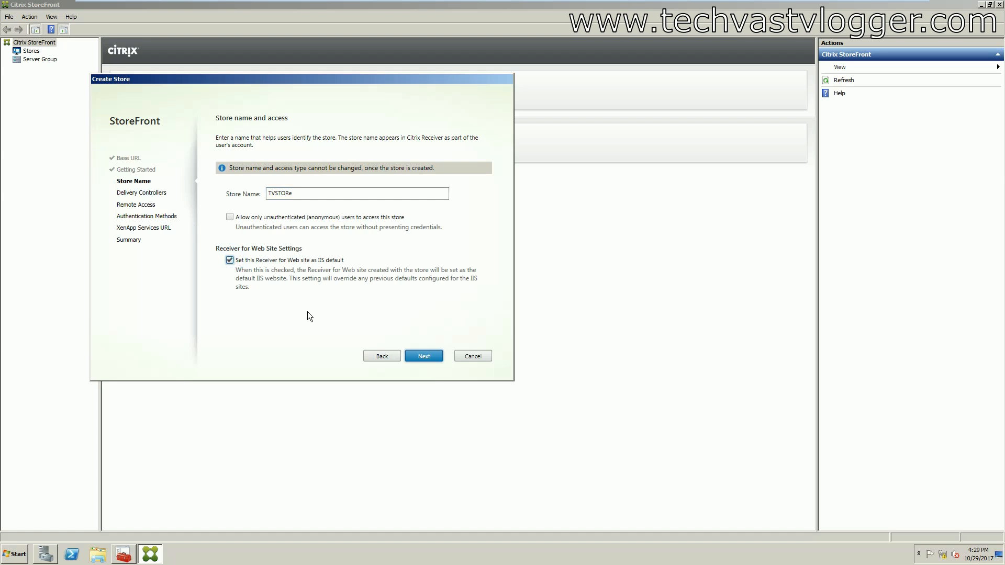
left_click(423, 356)
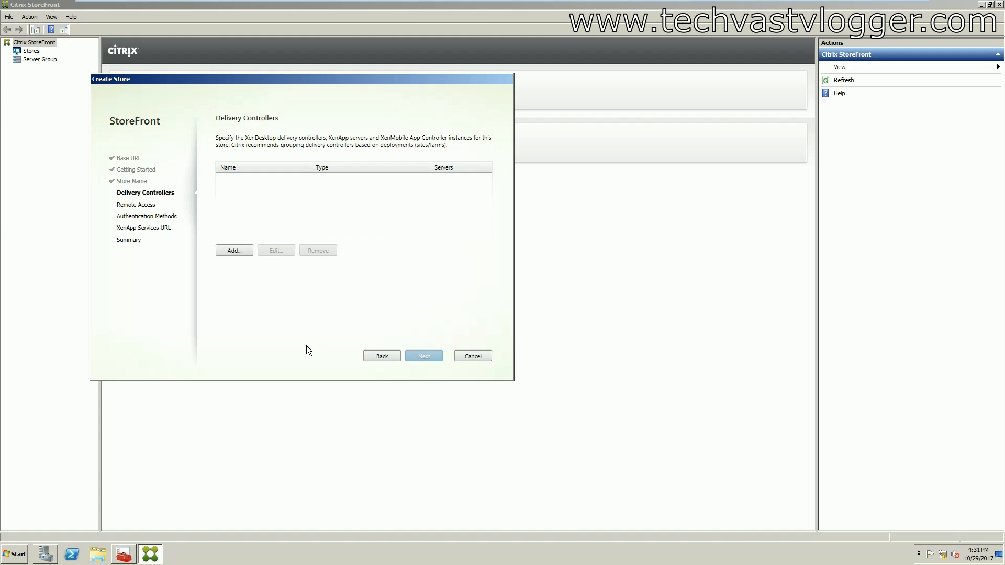
- Add a XenDesktop delivery controller with the display name TECHVAST and the server xendesktop713
left_click(235, 251)
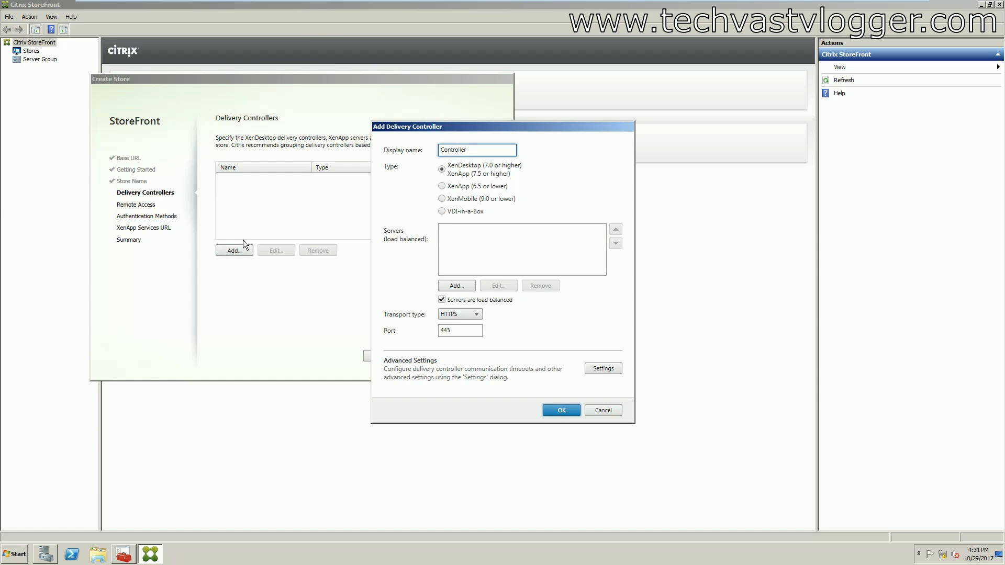
double_click(448, 150)
type("TECHVAST")
left_click(456, 286)
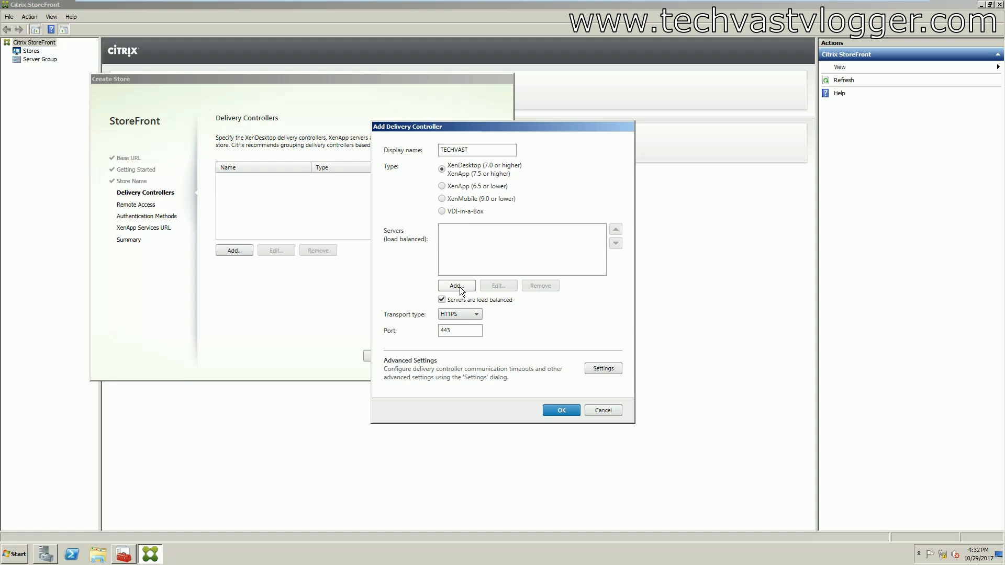
left_click(459, 286)
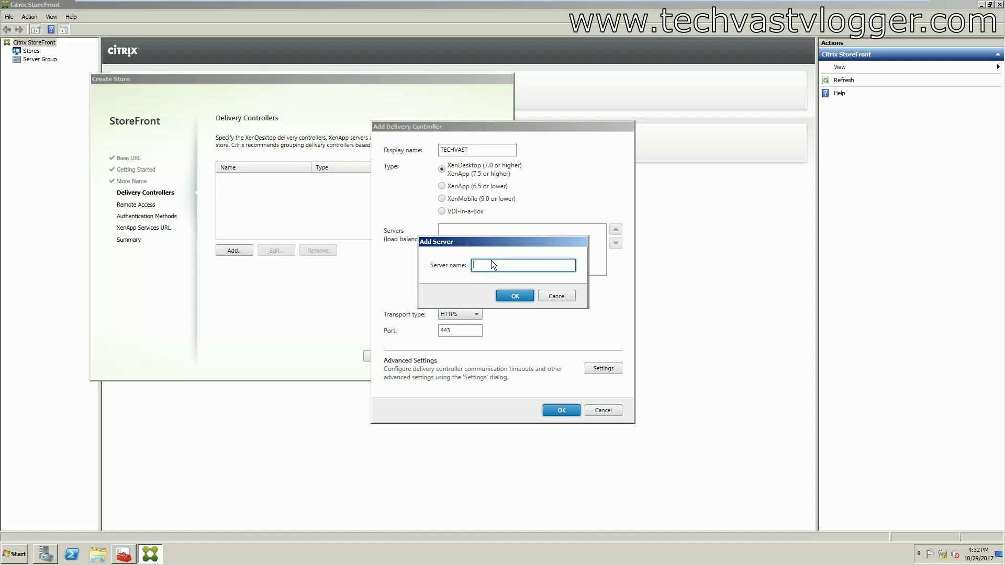
left_click(512, 295)
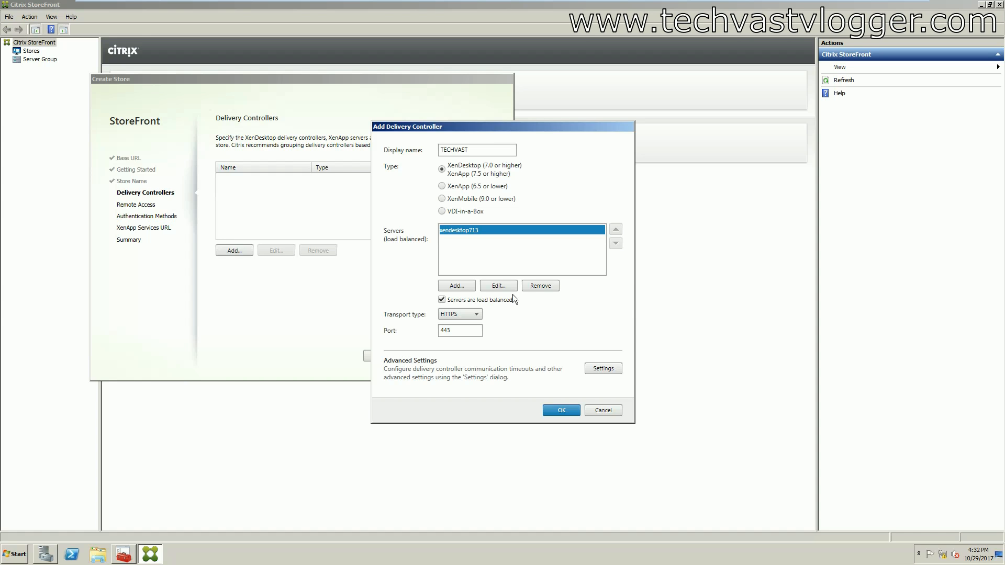
- Set the TECHVAST controller's transport type to HTTP and save the controller
left_click(467, 314)
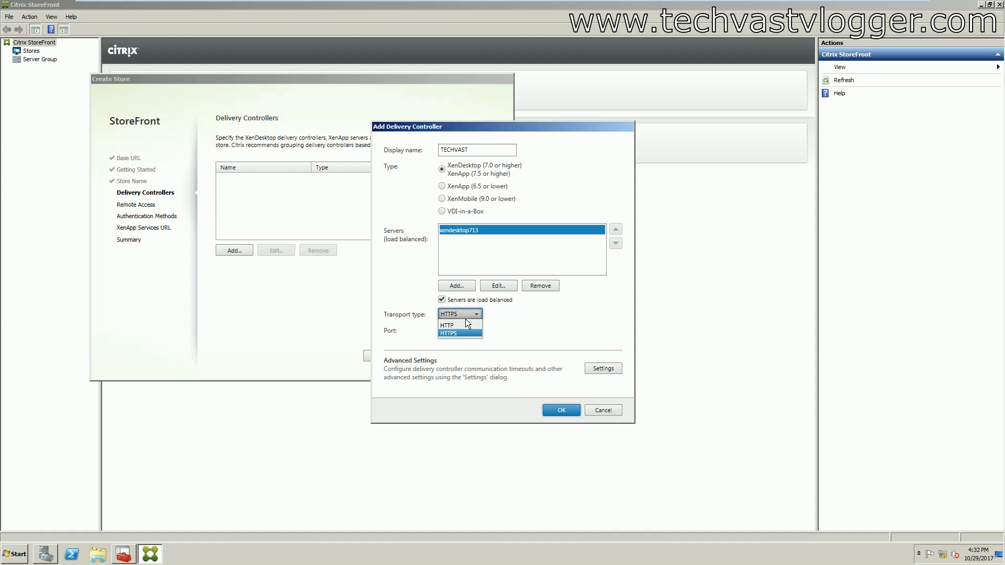
left_click(450, 322)
left_click(557, 319)
left_click(561, 409)
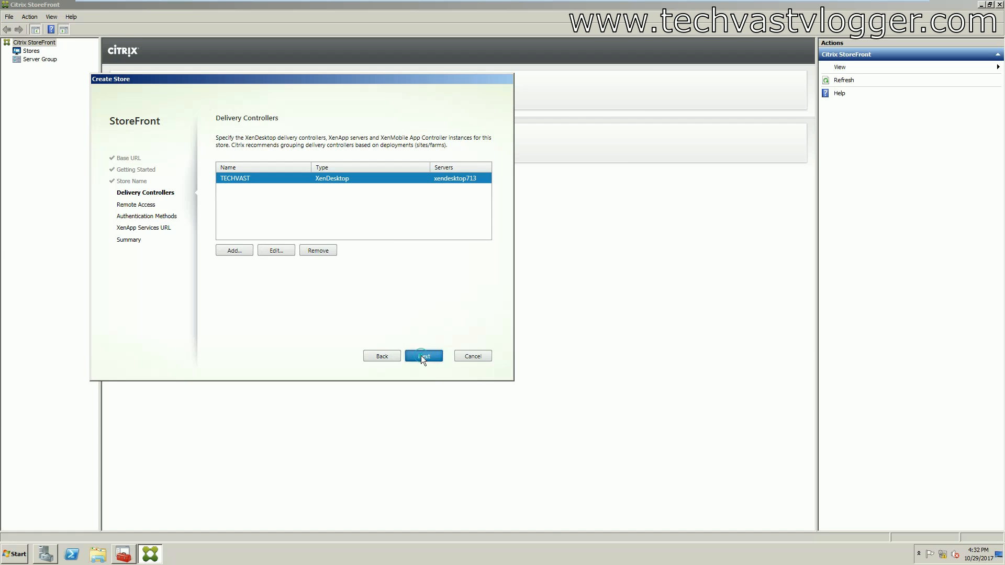
- Create the store without remote access, keeping user name and password authentication and the default XenApp Services URL settings, and finish the wizard
left_click(421, 356)
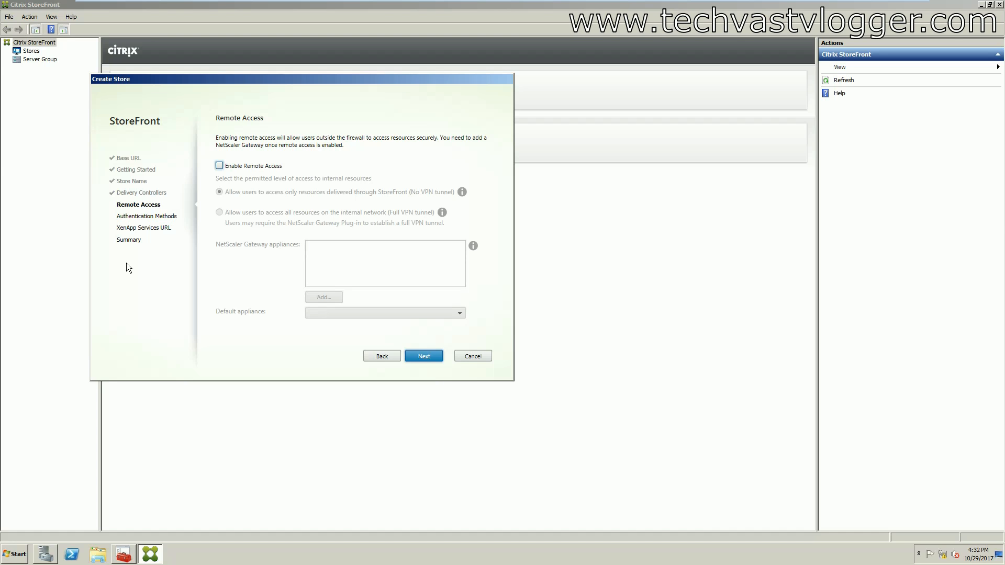
left_click(424, 355)
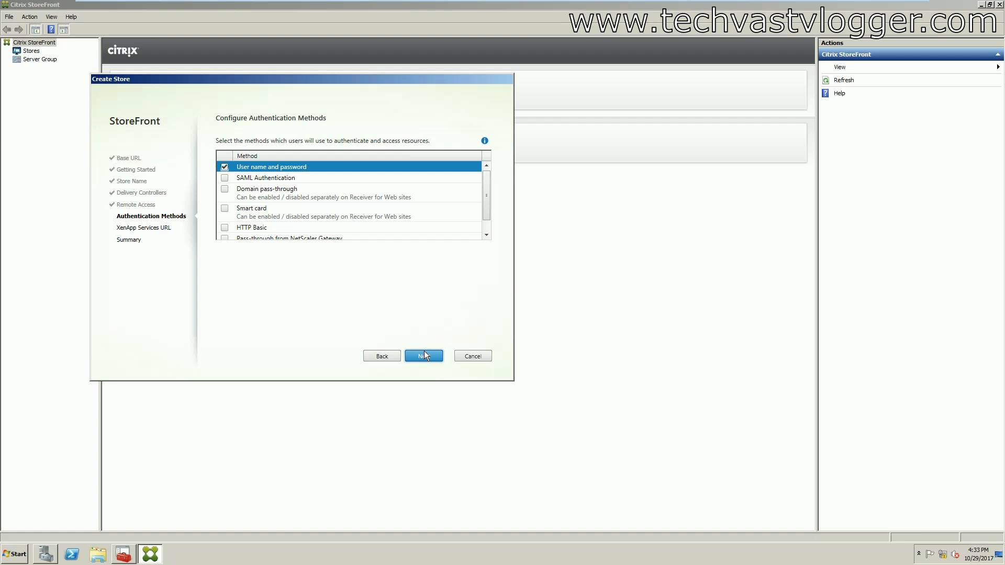
left_click(424, 356)
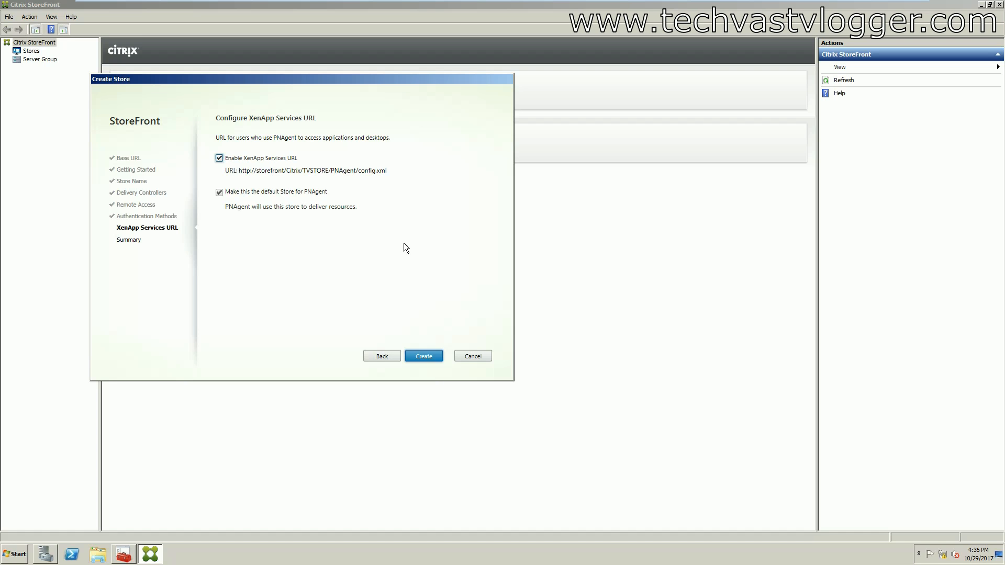
left_click(429, 356)
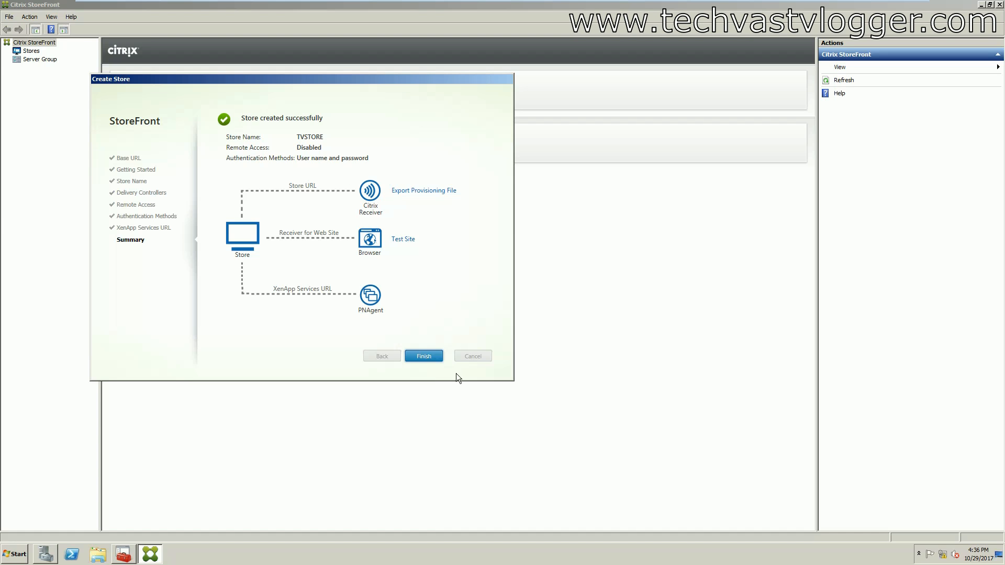
left_click(429, 356)
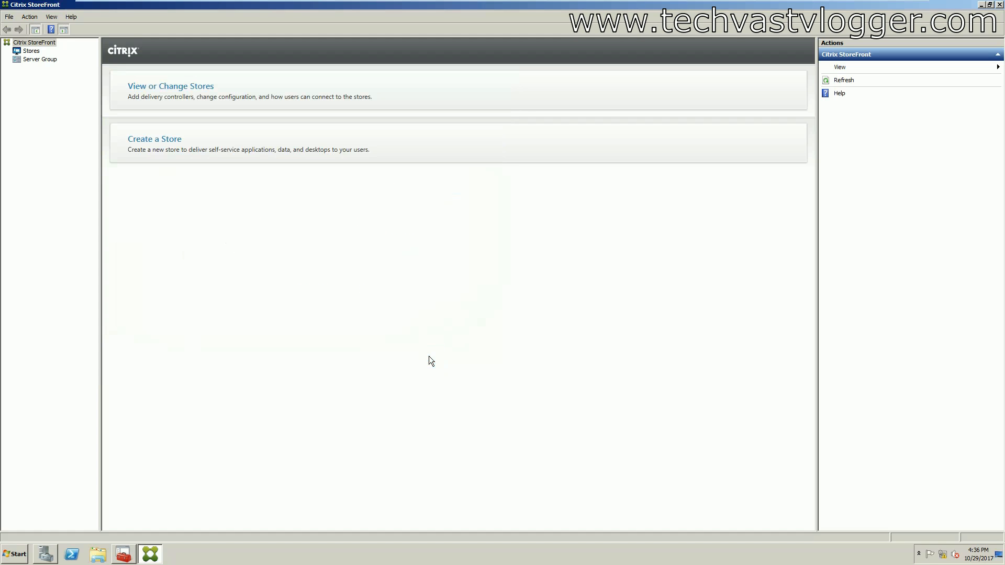
- Examine the TVSTORE store's details, delivery controllers and authentication methods without changing them
left_click(31, 50)
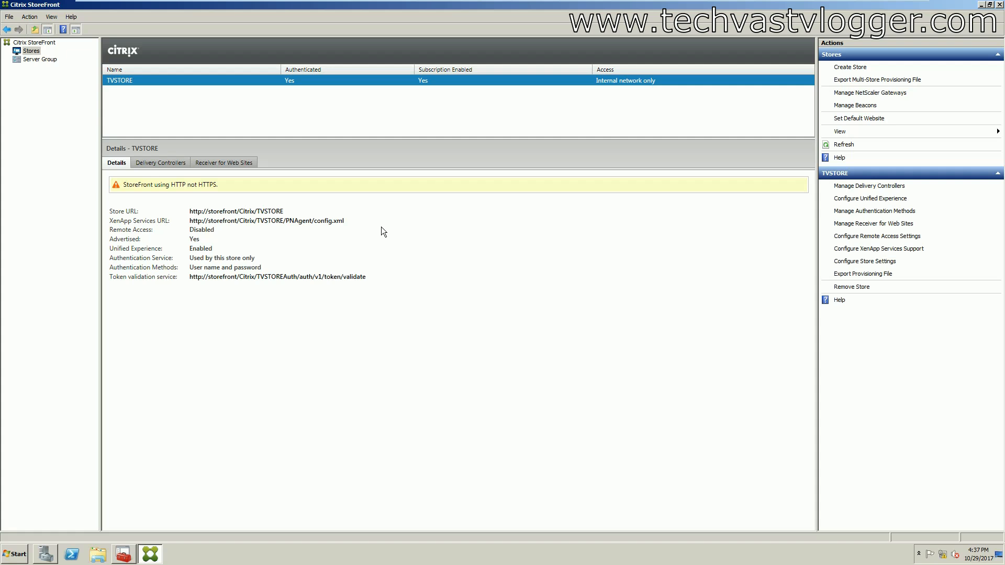
left_click(859, 185)
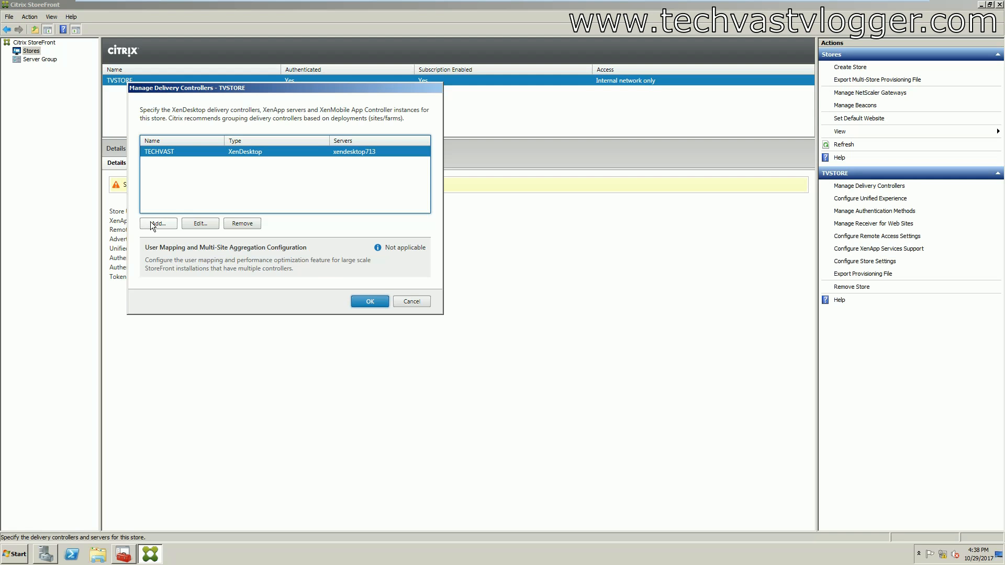
left_click(429, 305)
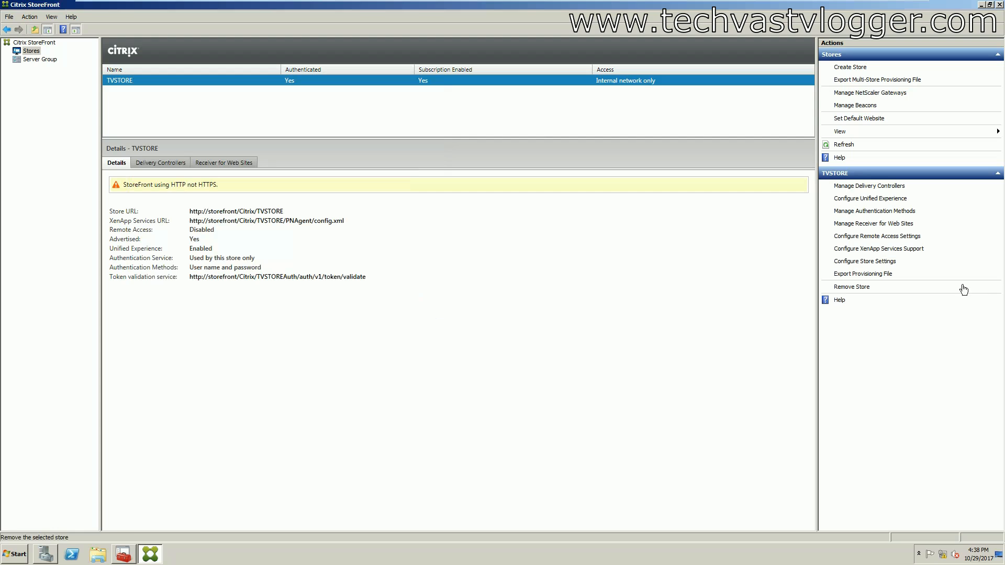
left_click(882, 212)
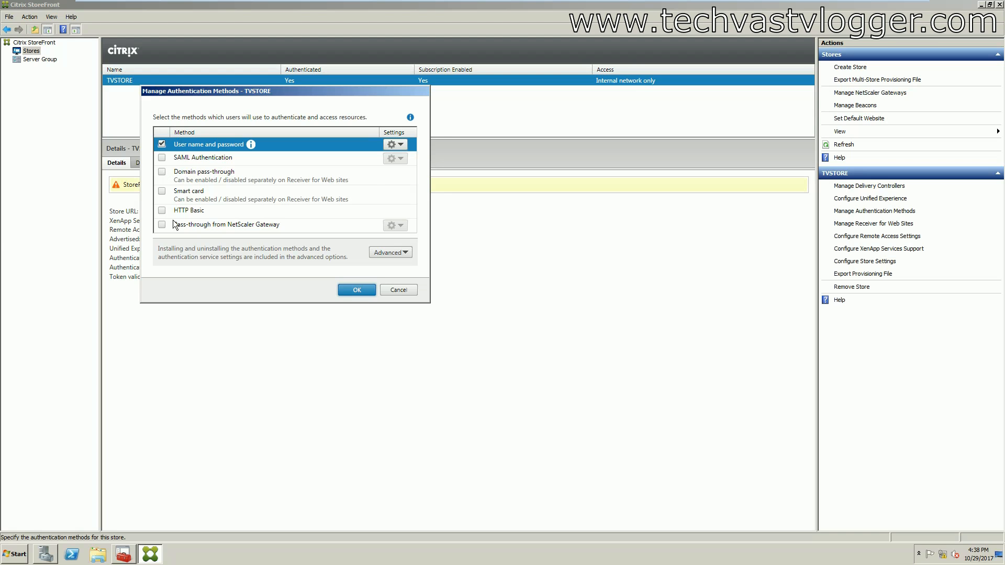
left_click(397, 290)
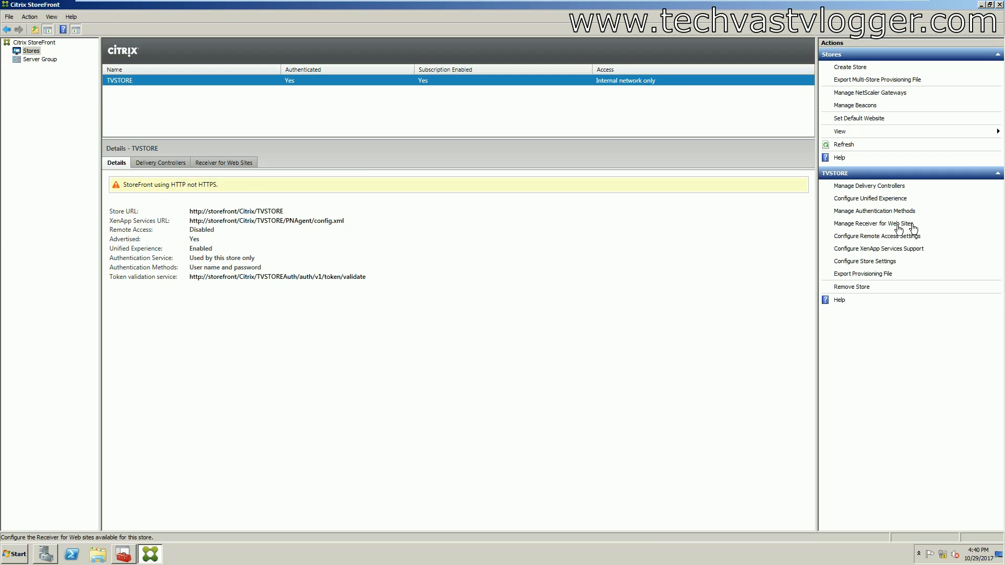
- Open the TVSTOREWeb Receiver for Web site configuration and view the site's current logon page in Internet Explorer alongside it
left_click(883, 224)
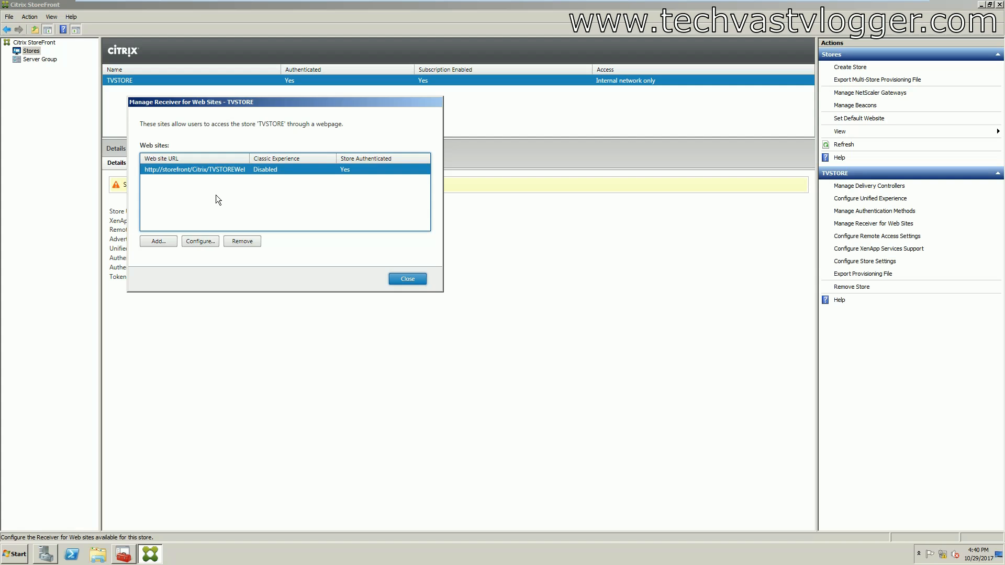
left_click(200, 241)
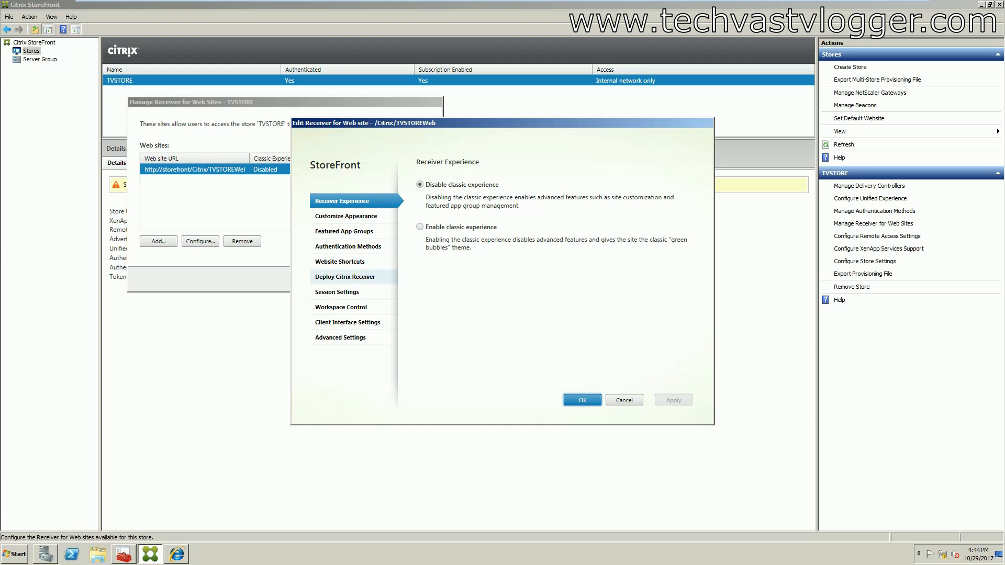
left_click(176, 555)
left_click_drag(462, 24, 625, 138)
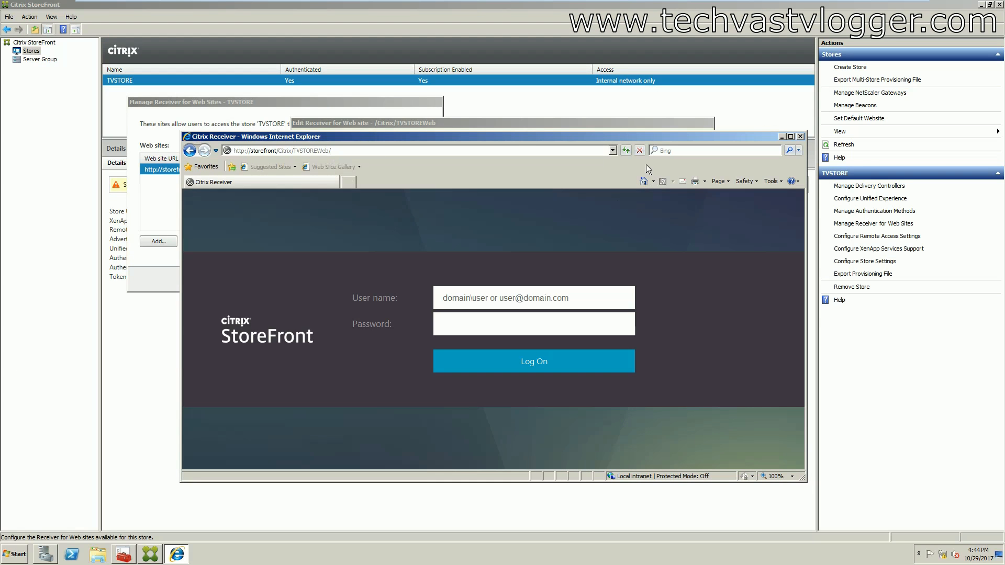
left_click_drag(640, 140, 654, 195)
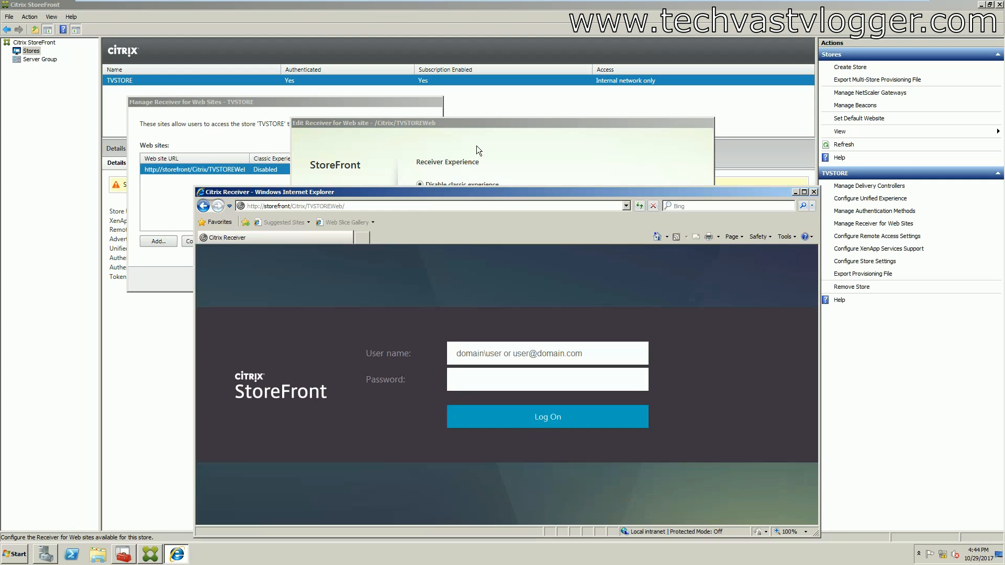
left_click_drag(450, 194, 452, 215)
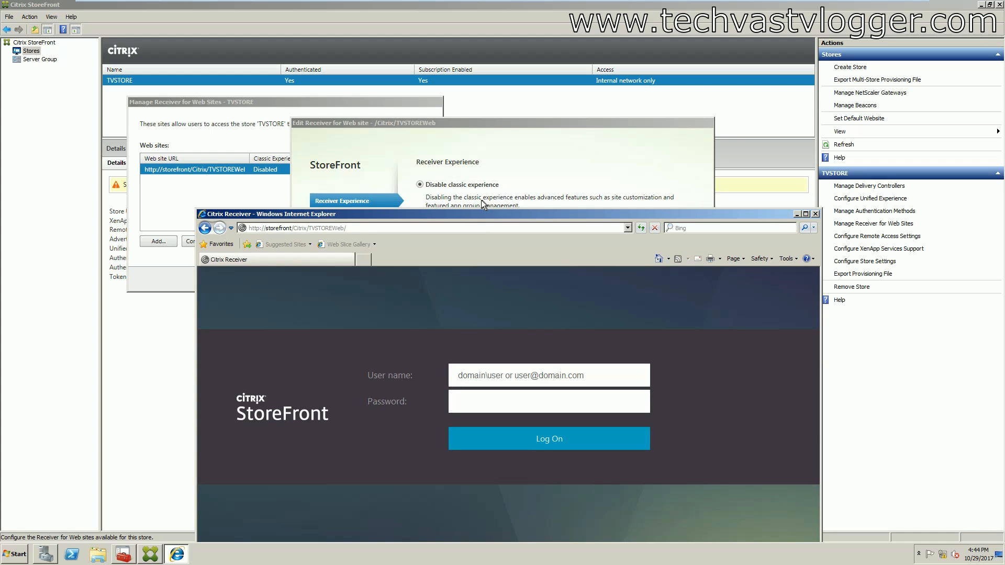
- Enable the classic experience for the TVSTOREWeb site, apply it and close the site management dialog
left_click(599, 170)
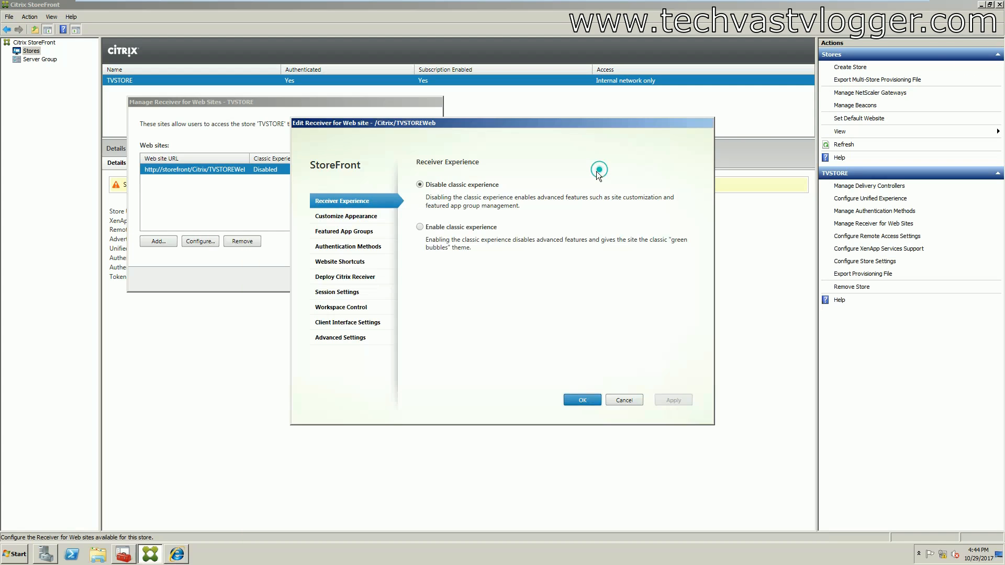
left_click(422, 229)
left_click(672, 399)
left_click(586, 400)
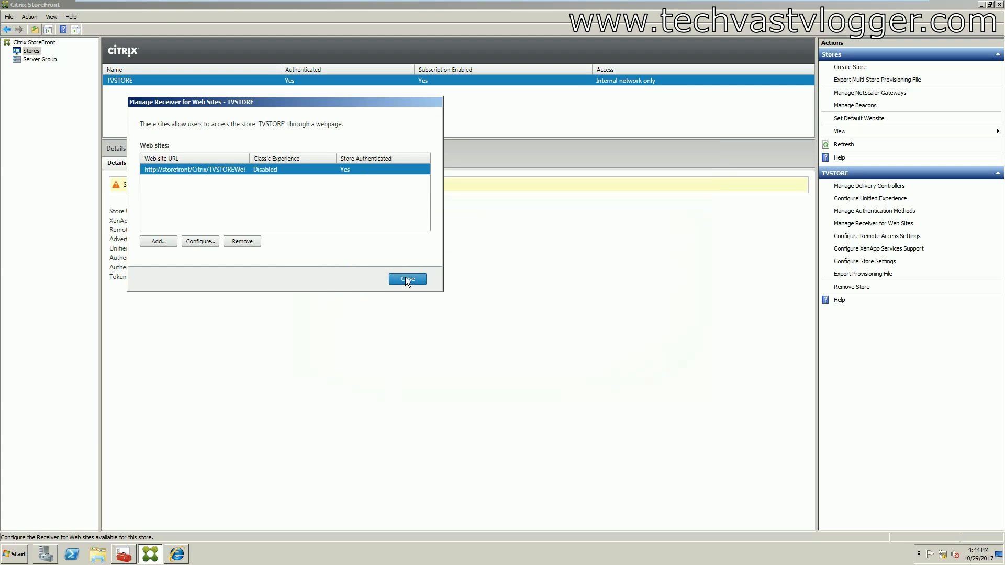
left_click(406, 279)
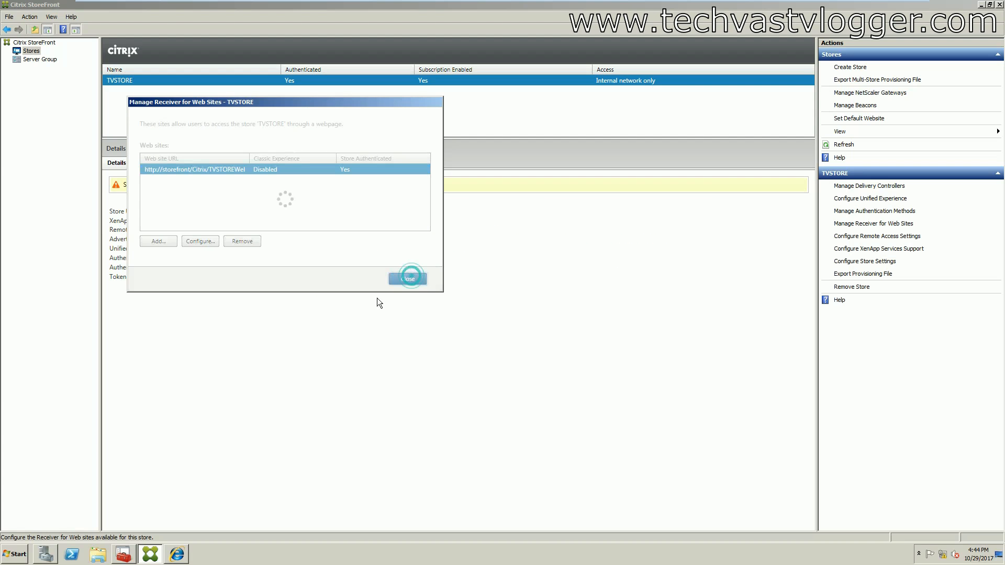
left_click(176, 554)
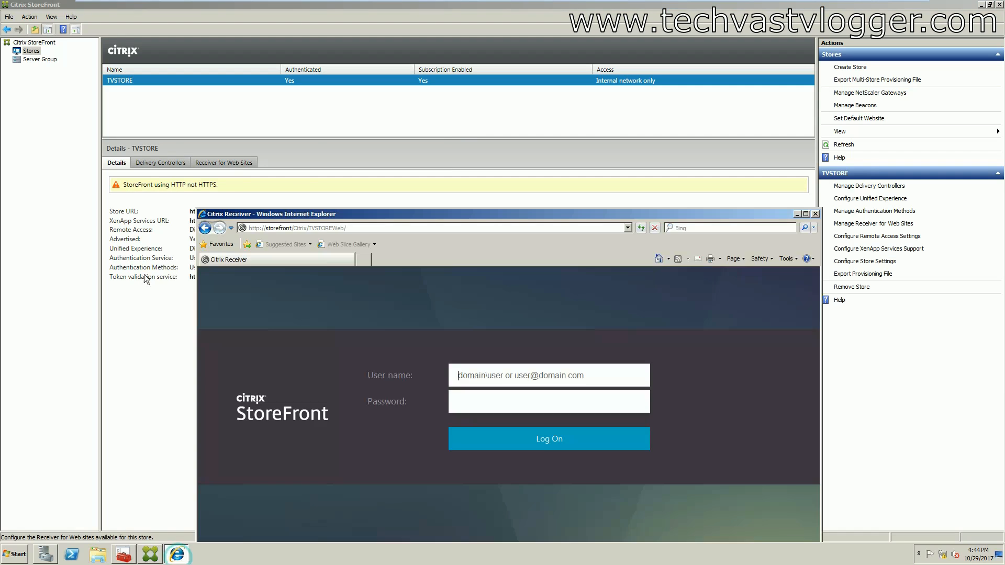
double_click(633, 217)
left_click(160, 18)
type("http://storefront/Citrix/TVSTOREWEB")
key("Return")
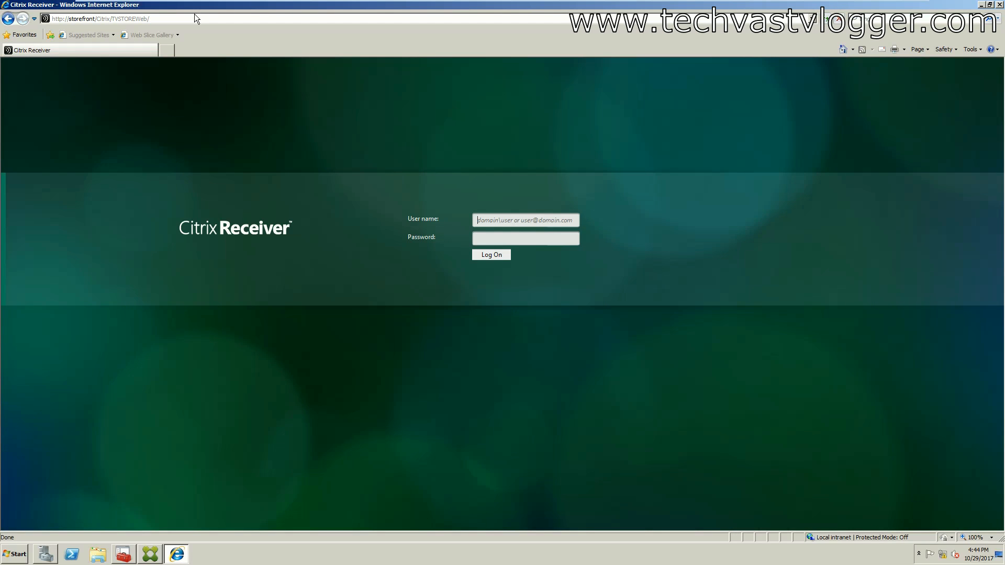
- Return to the StoreFront console and review the TVSTOREWeb site's authentication methods and website shortcuts, cancelling the new URL entry
key("alt+Tab")
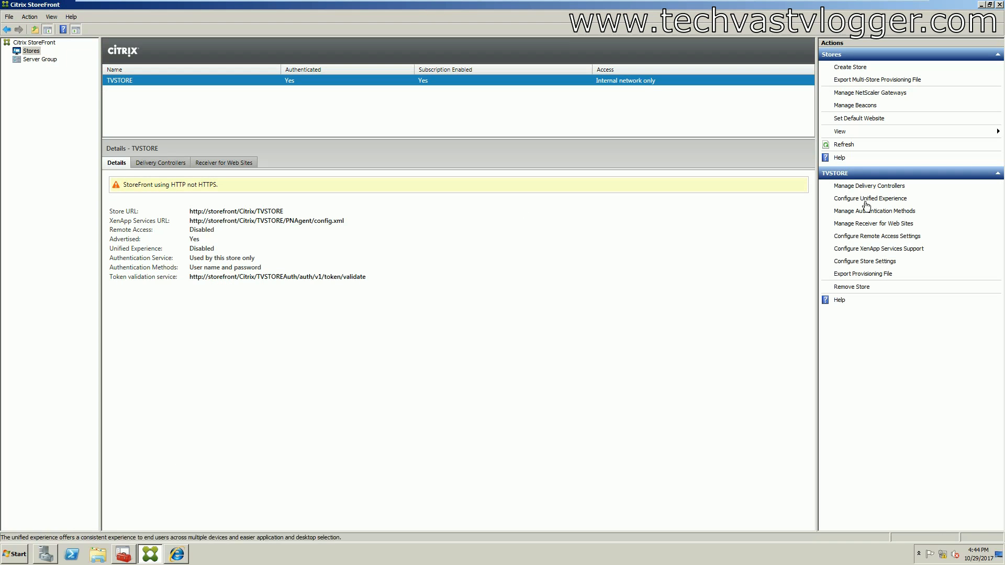
left_click(869, 223)
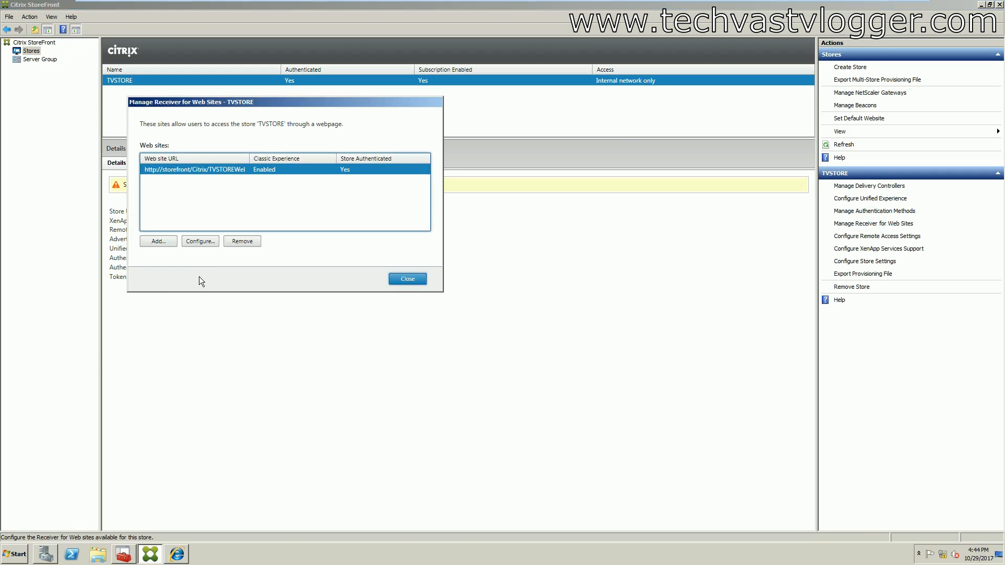
left_click(199, 241)
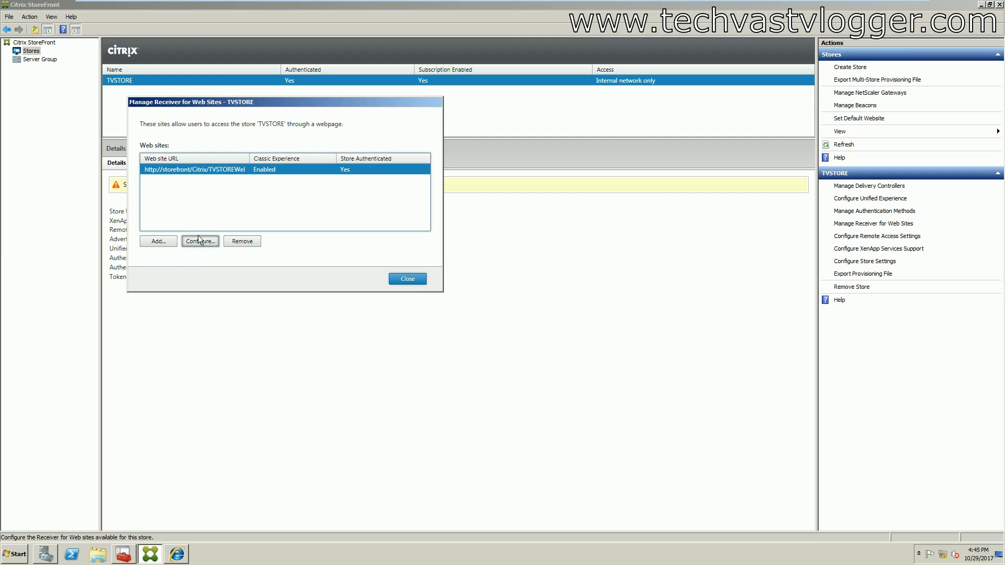
left_click(360, 219)
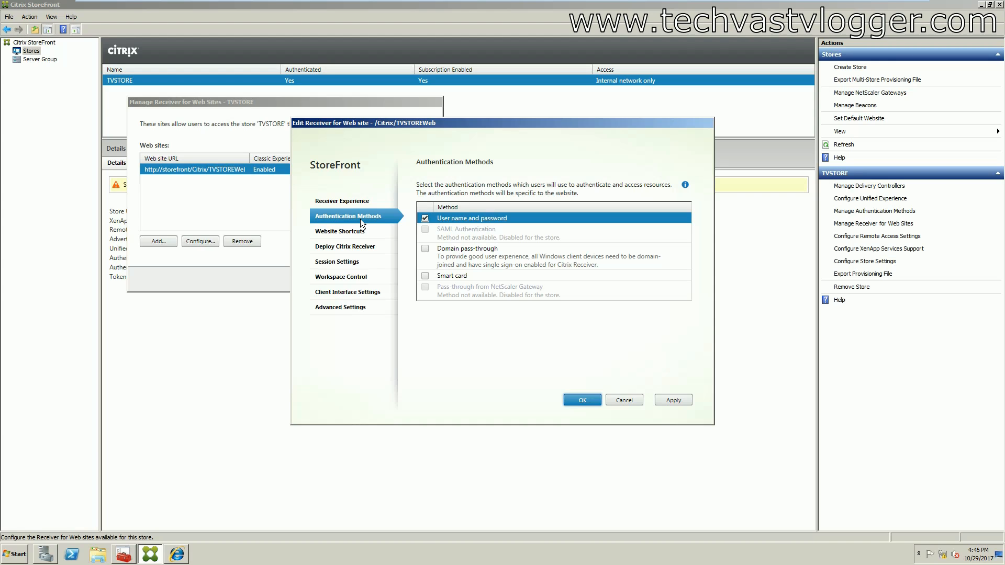
left_click(326, 232)
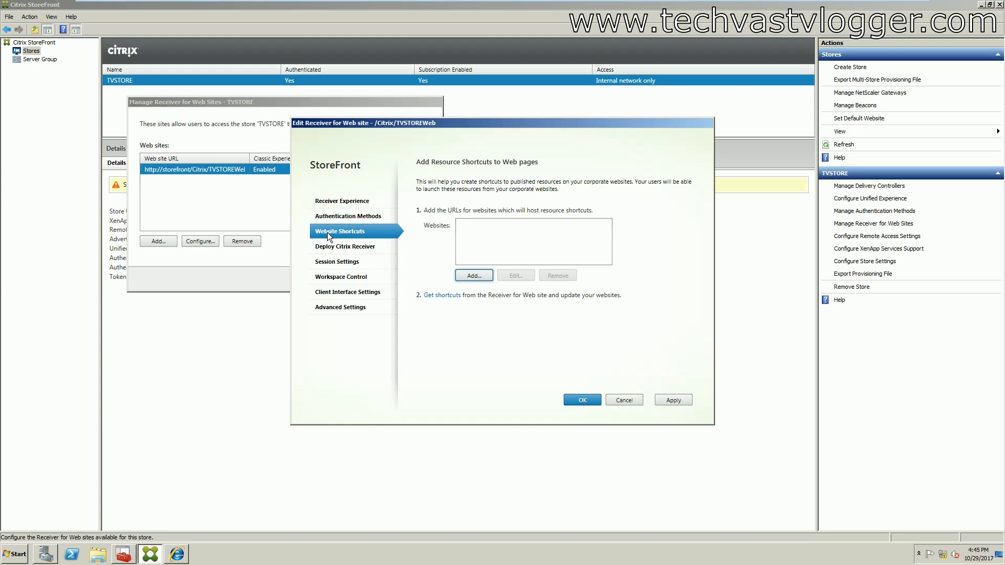
left_click(474, 276)
left_click(475, 290)
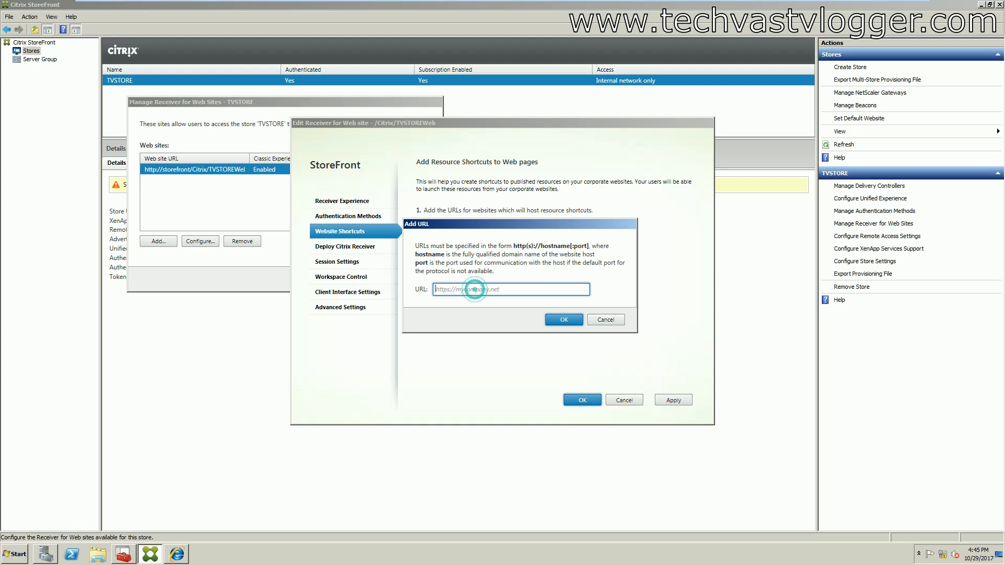
key("Escape")
- Review the Citrix Receiver deployment options for the site and keep Install locally selected
left_click(337, 248)
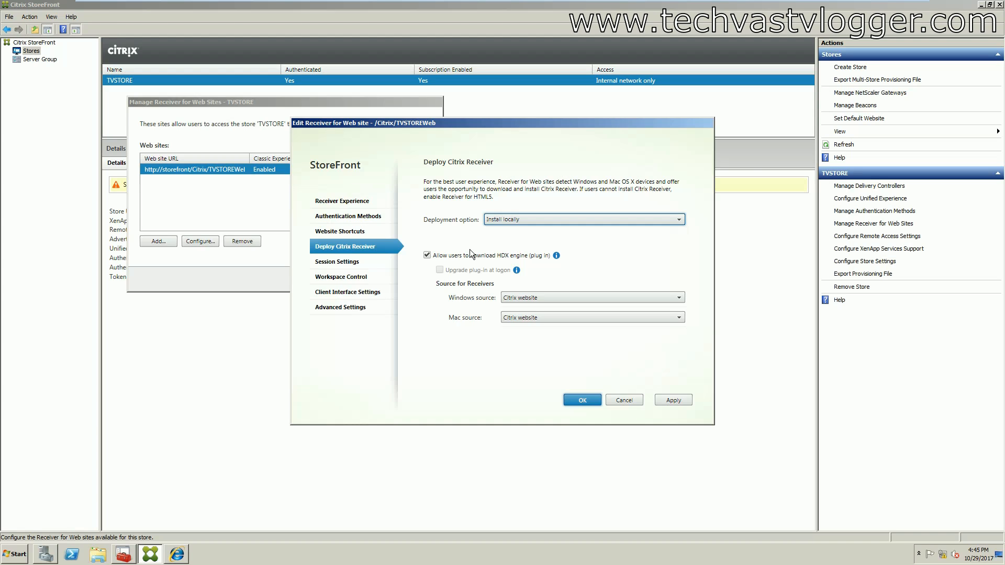
left_click(622, 220)
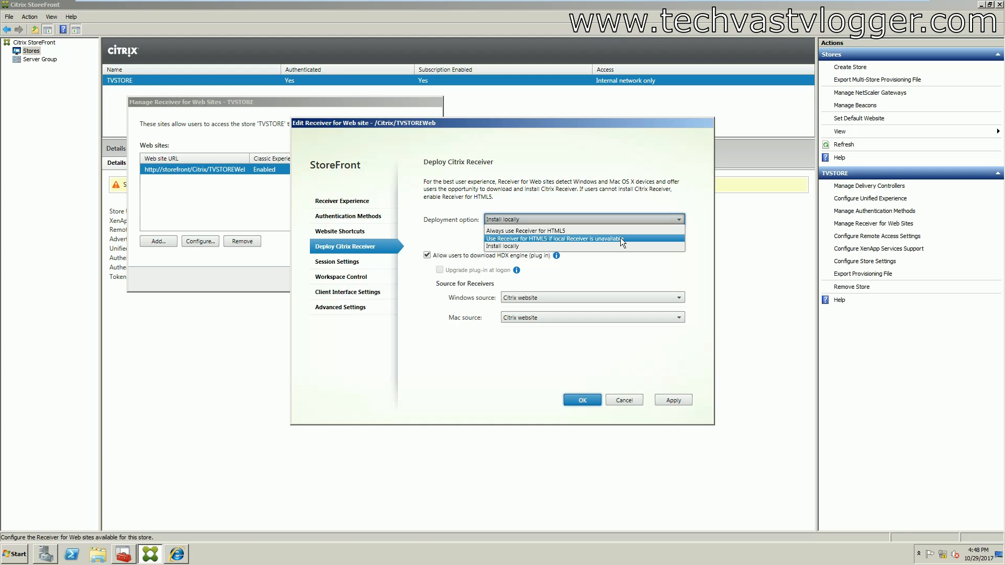
left_click(514, 248)
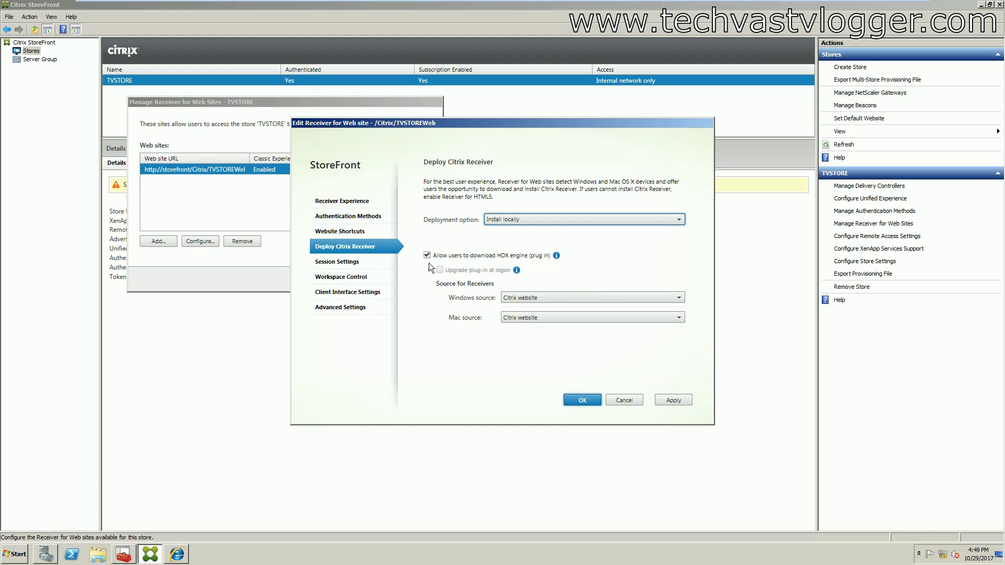
- Review the Windows source options for Citrix Receiver and disallow users from downloading the HDX engine plug-in
left_click(549, 299)
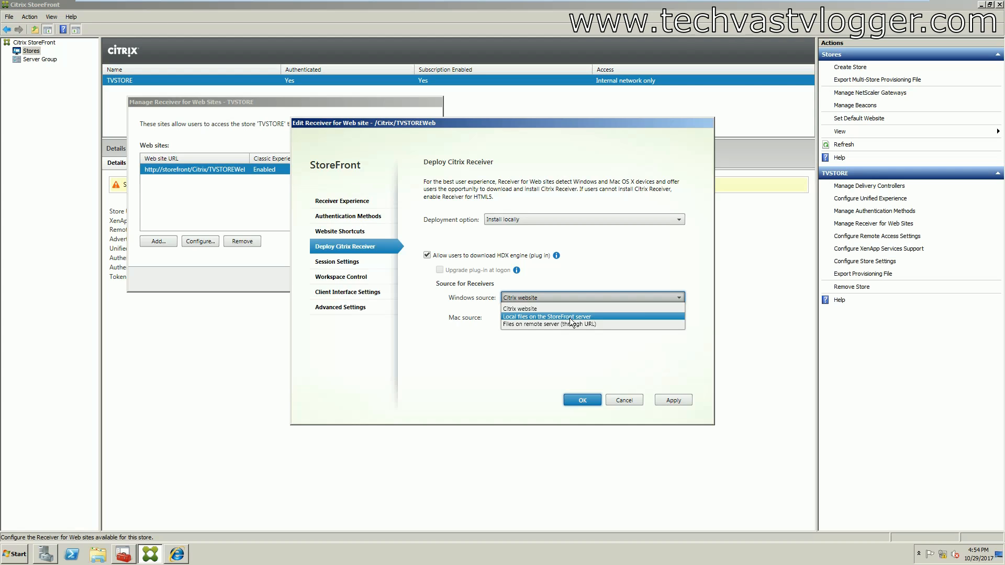
left_click(619, 263)
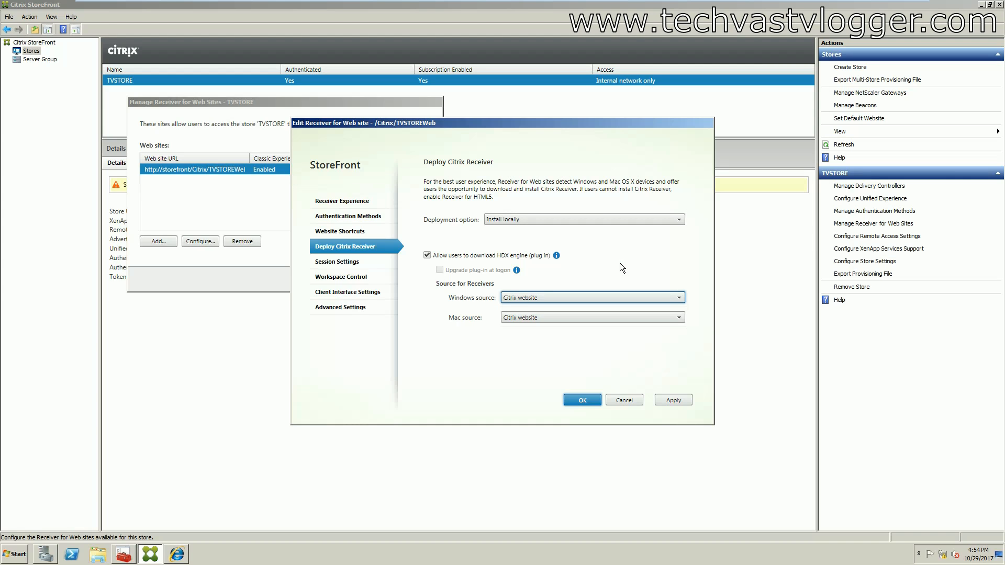
left_click(427, 255)
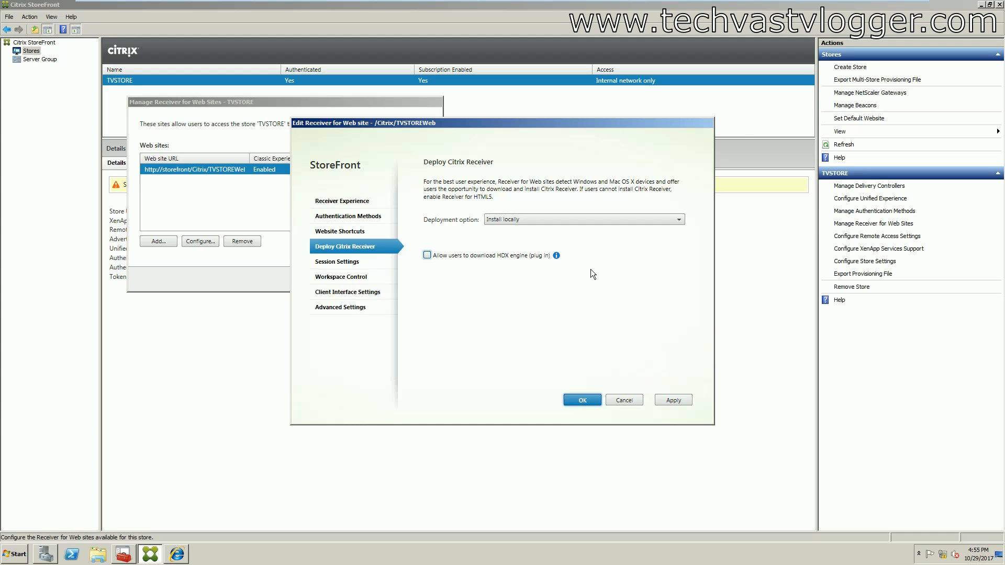
- Review the session settings and logoff actions, keep Disconnect, and enable the reconnect and disconnect buttons for workspace control
left_click(346, 261)
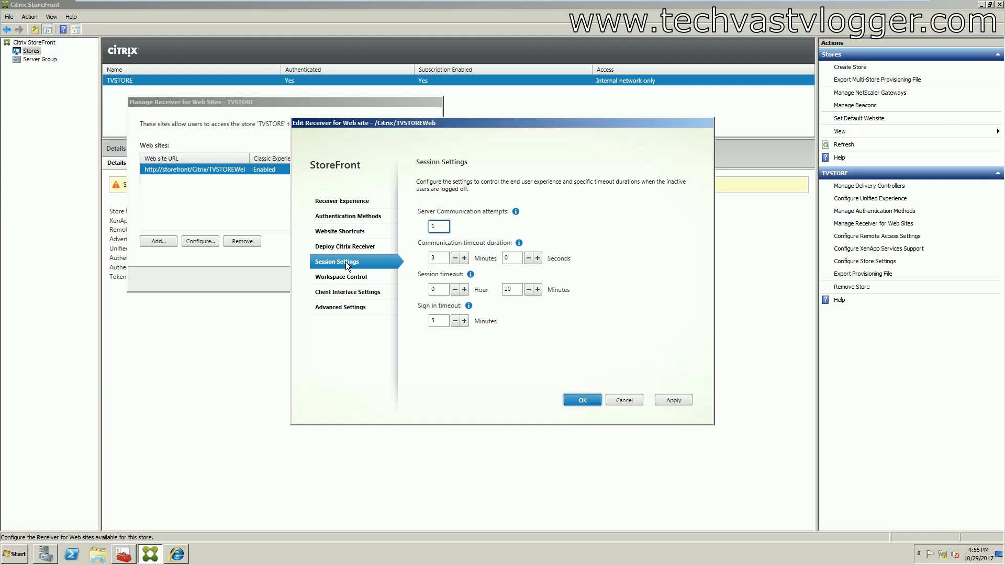
left_click(345, 277)
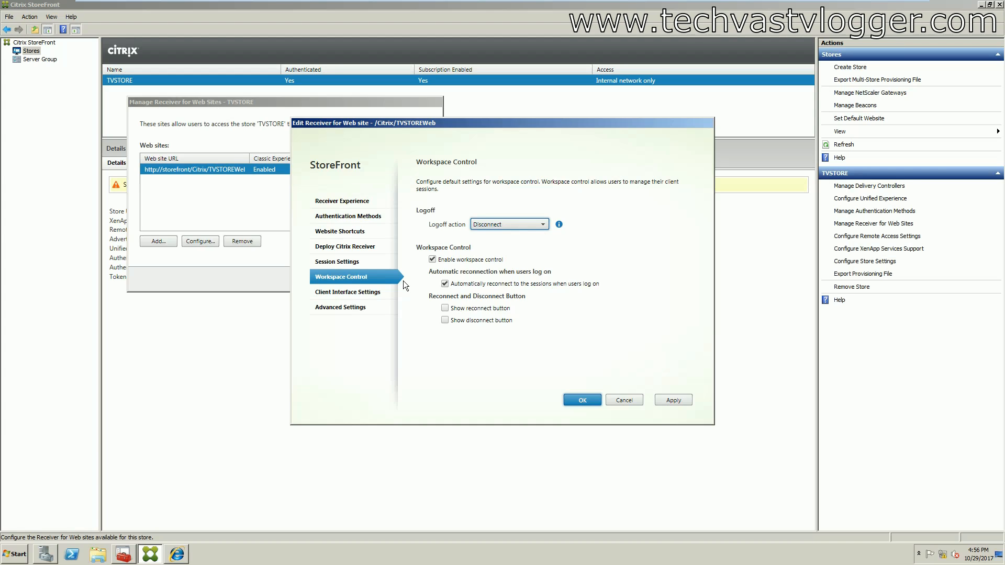
left_click(510, 223)
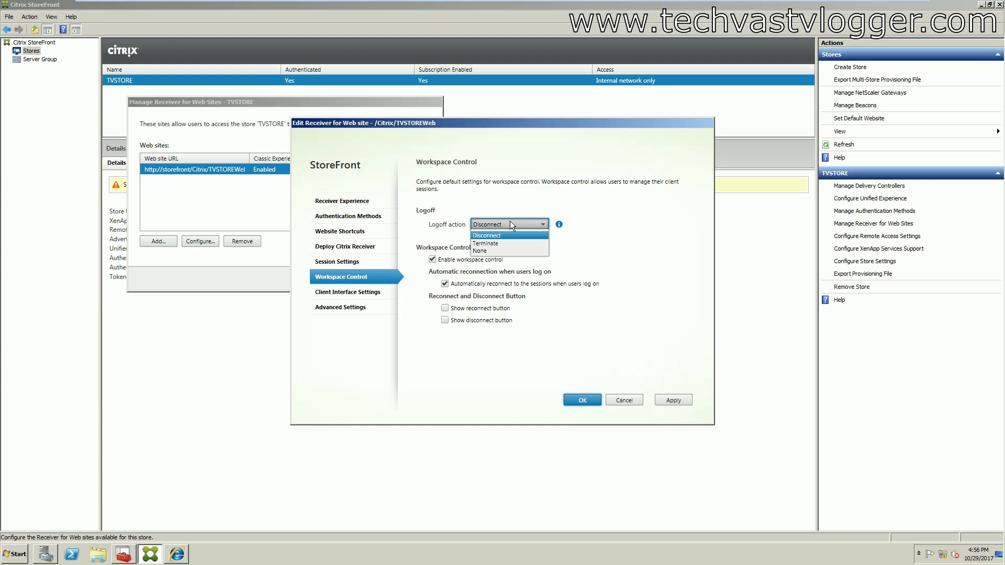
left_click(636, 209)
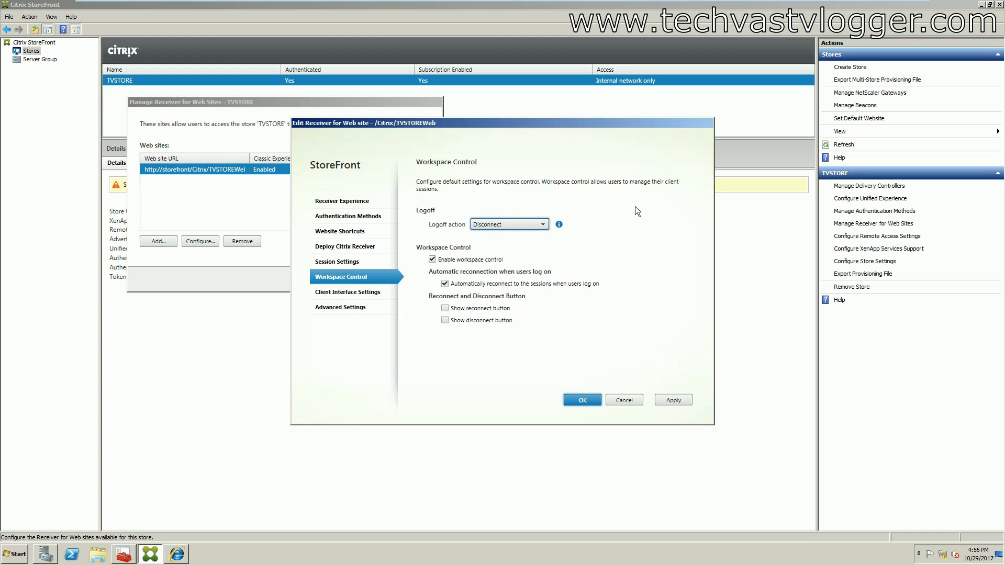
left_click(521, 224)
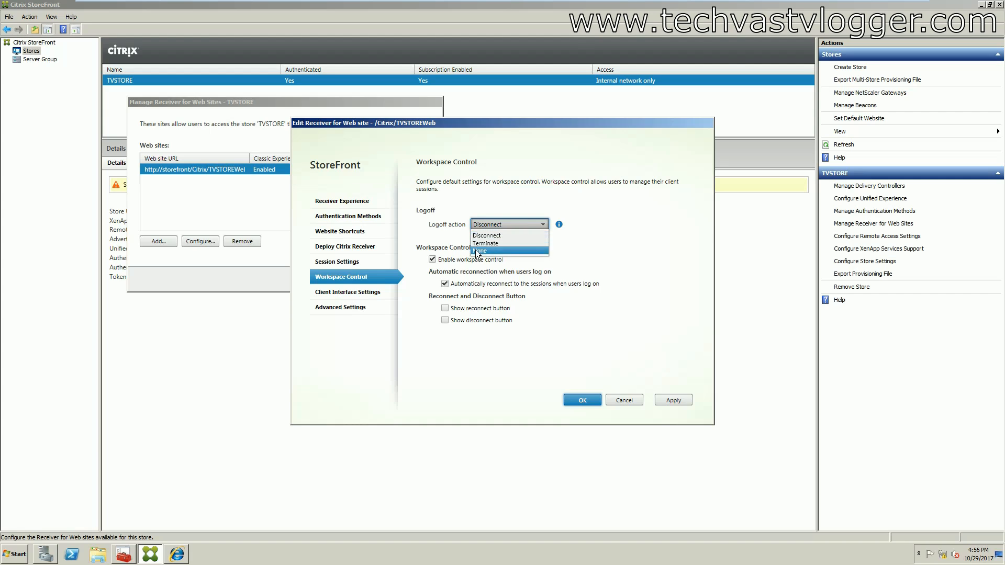
left_click(726, 218)
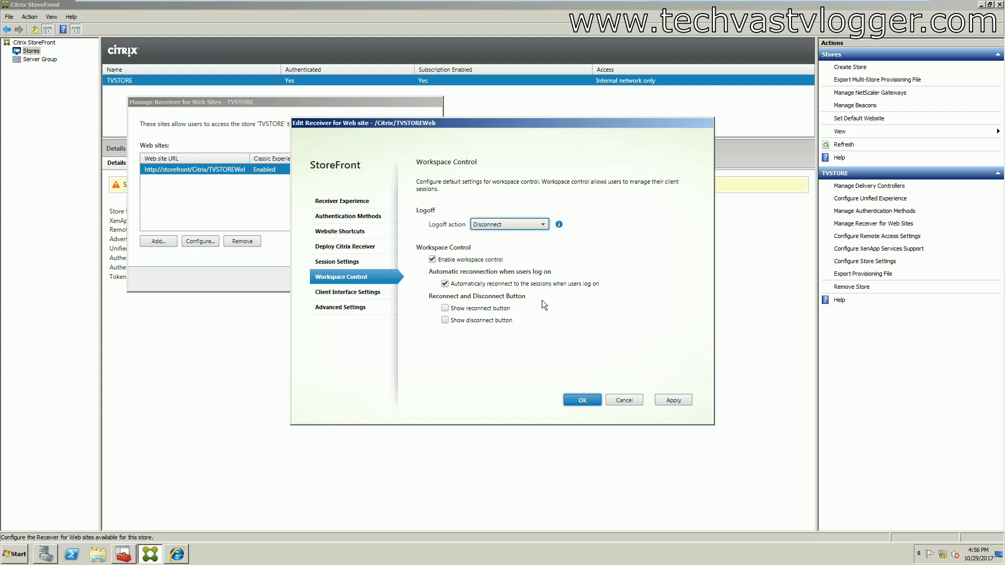
left_click(445, 309)
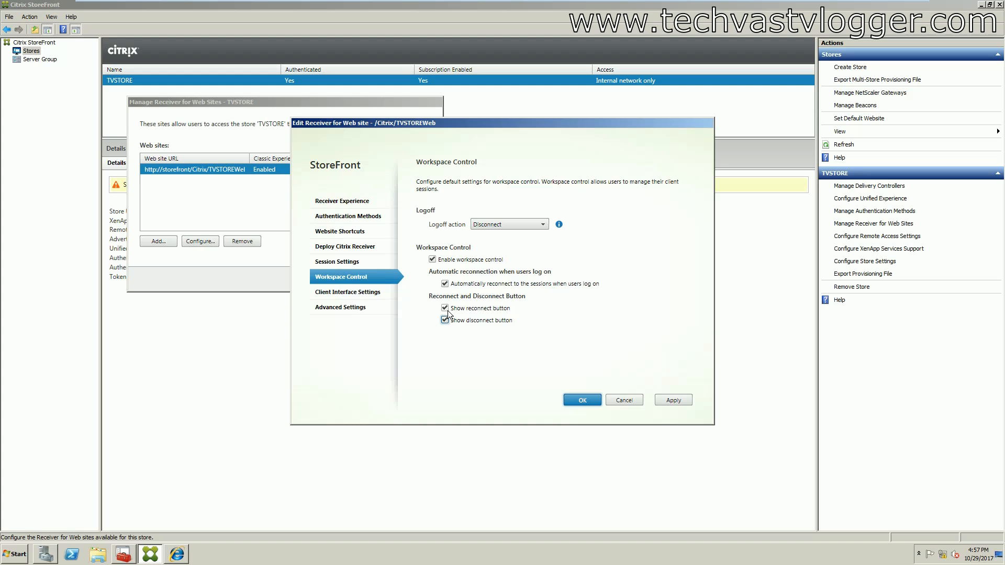
- Review the view options in the site's client interface settings, keeping Show Both views and the Auto default view
left_click(335, 292)
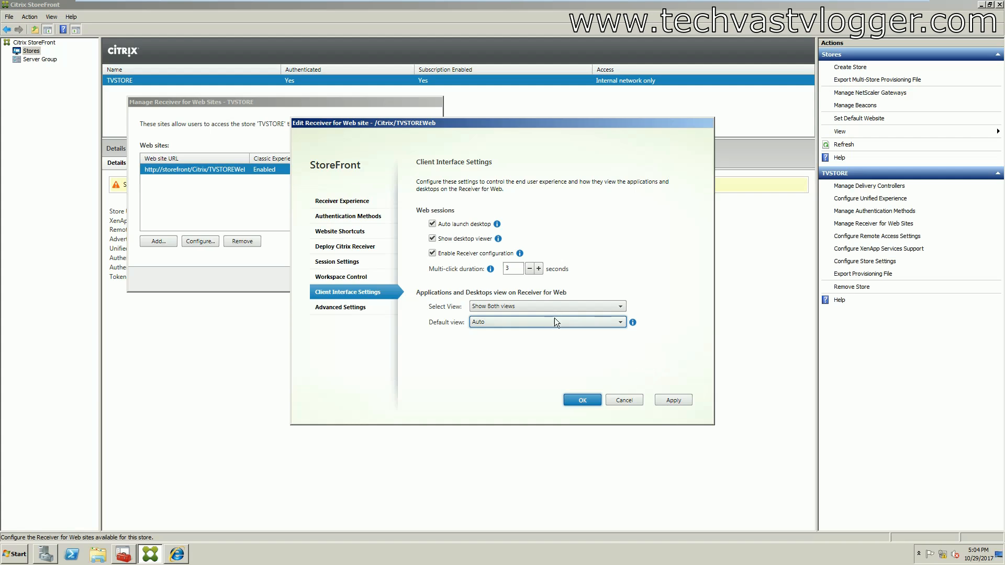
left_click(500, 306)
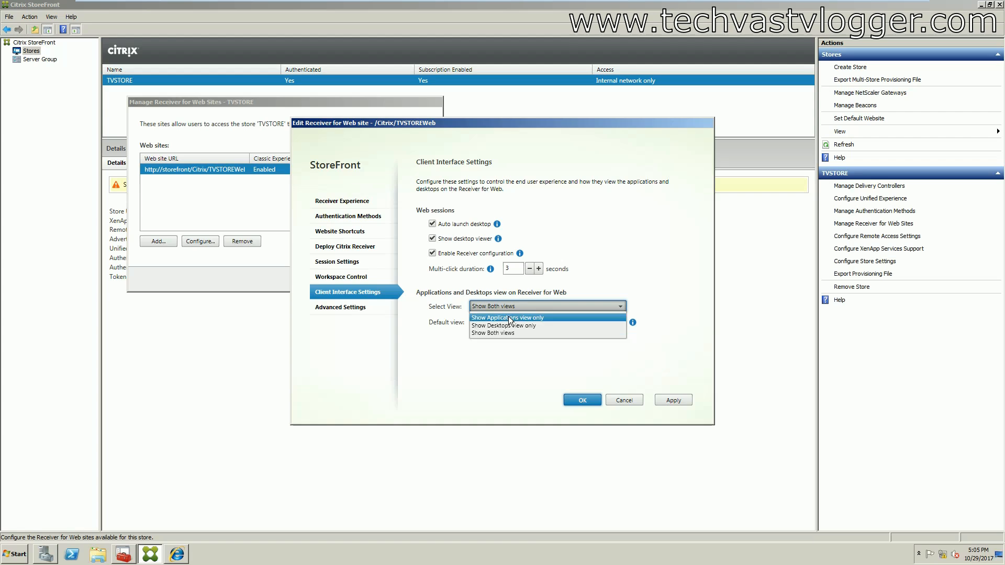
left_click(508, 318)
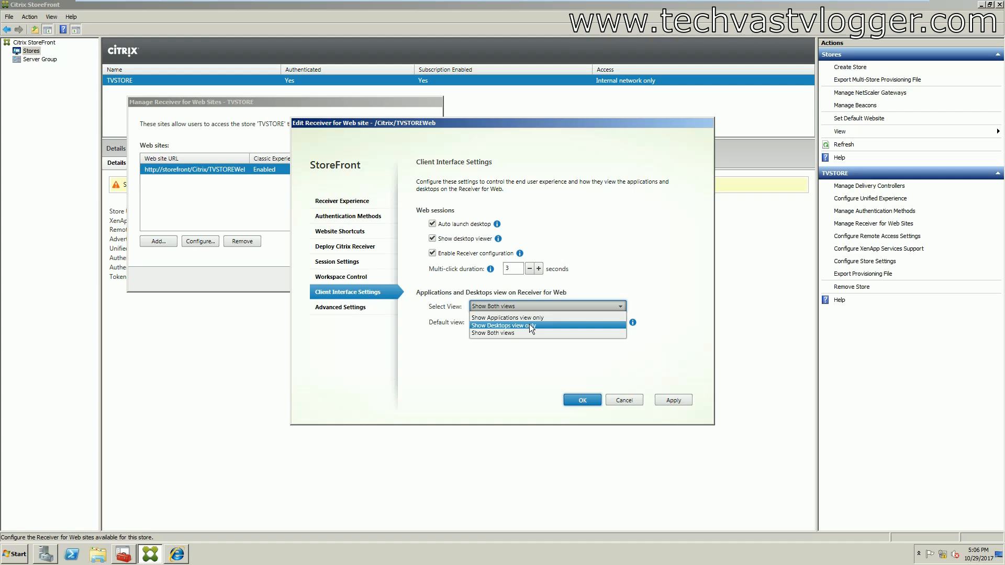
left_click(487, 333)
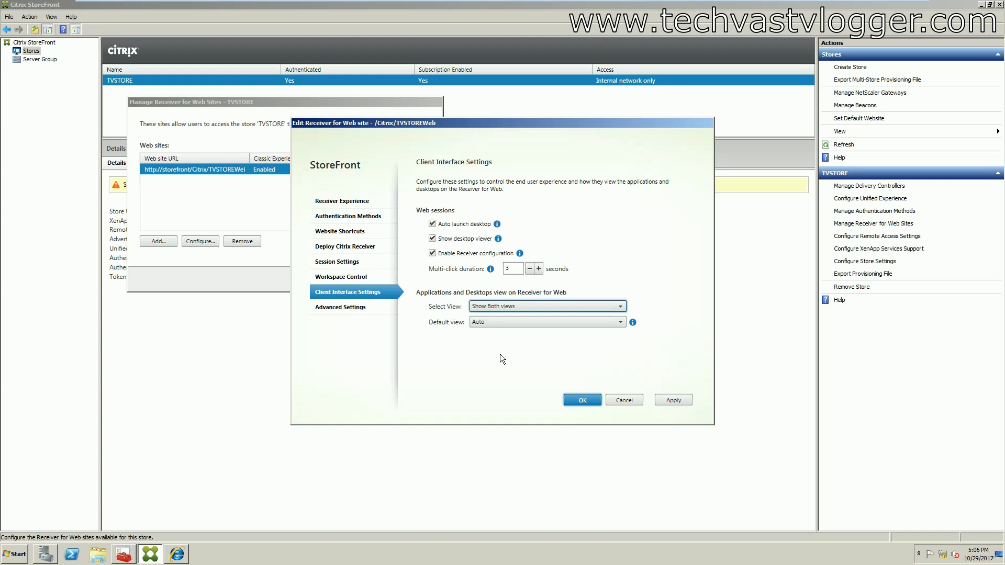
left_click(537, 321)
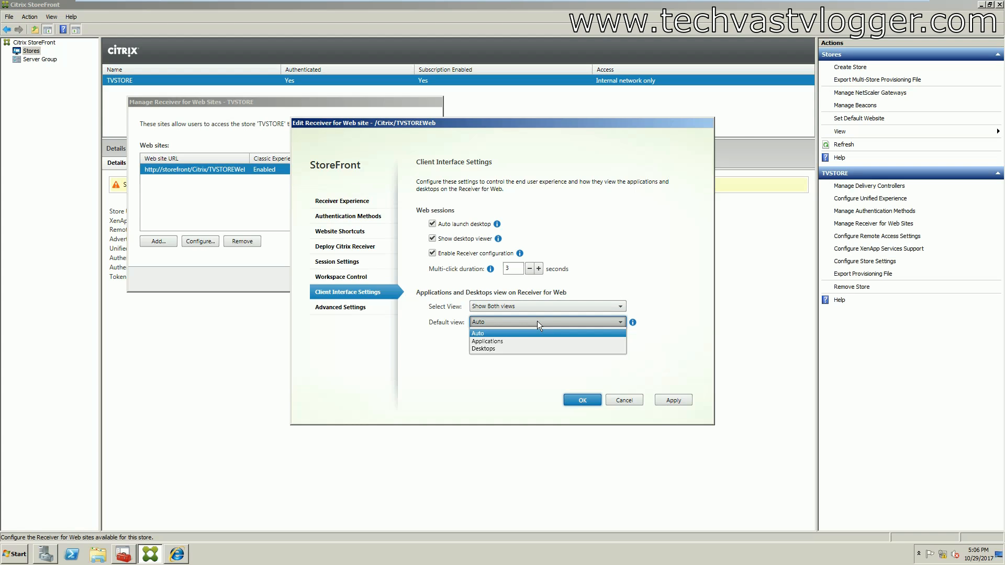
left_click(488, 331)
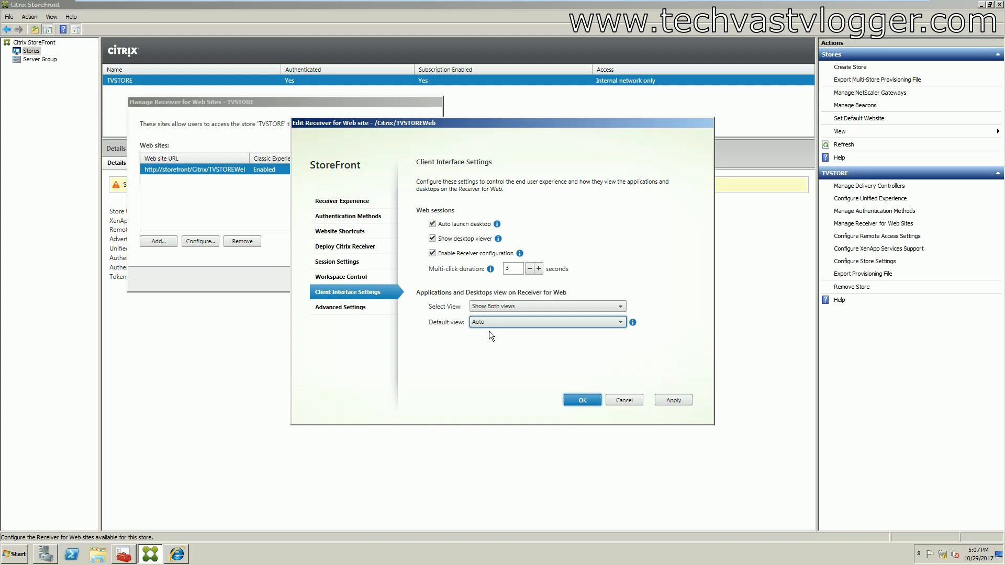
- View the site's advanced settings, cancel the site edits and close the Receiver for Web site management dialog
left_click(364, 308)
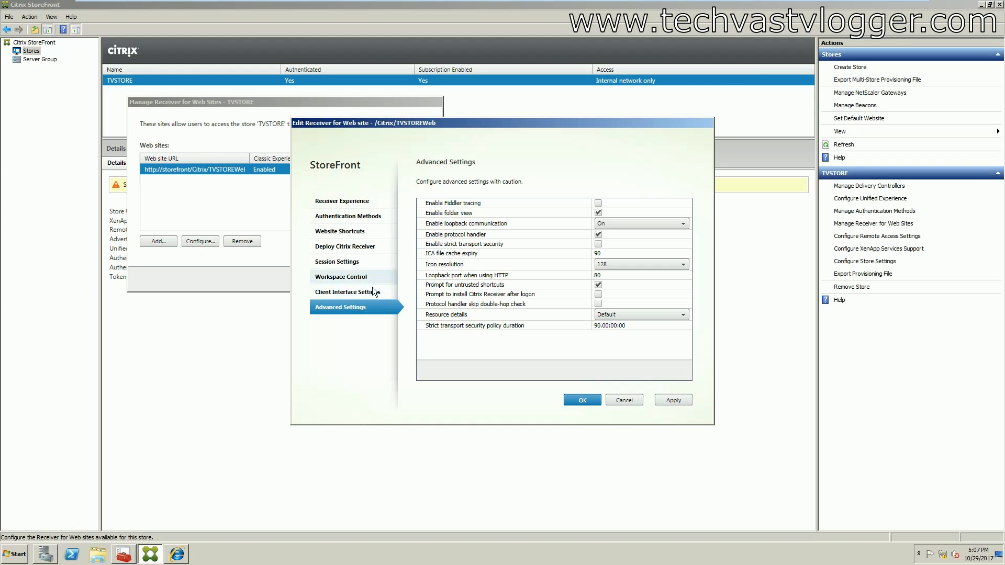
left_click(622, 400)
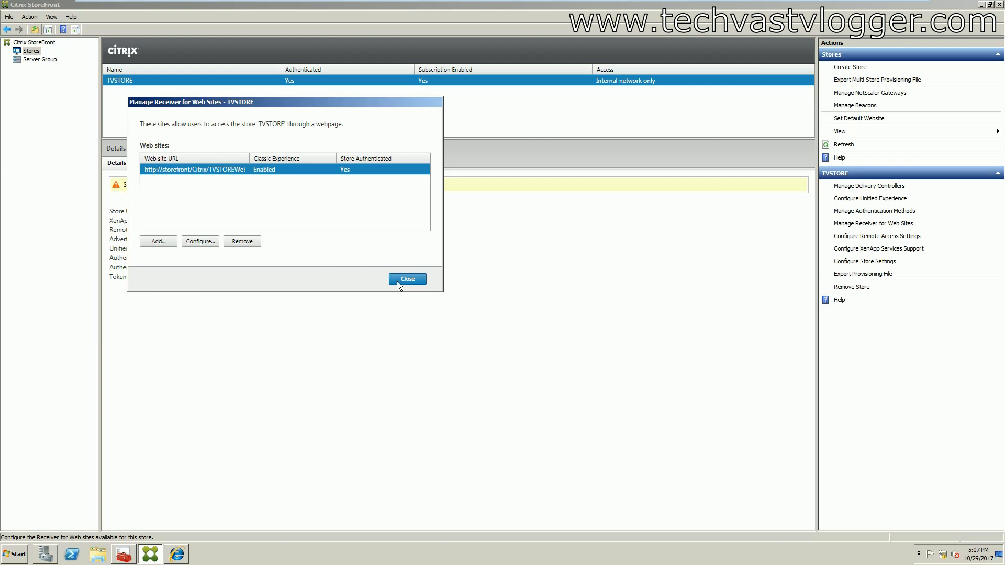
left_click(413, 280)
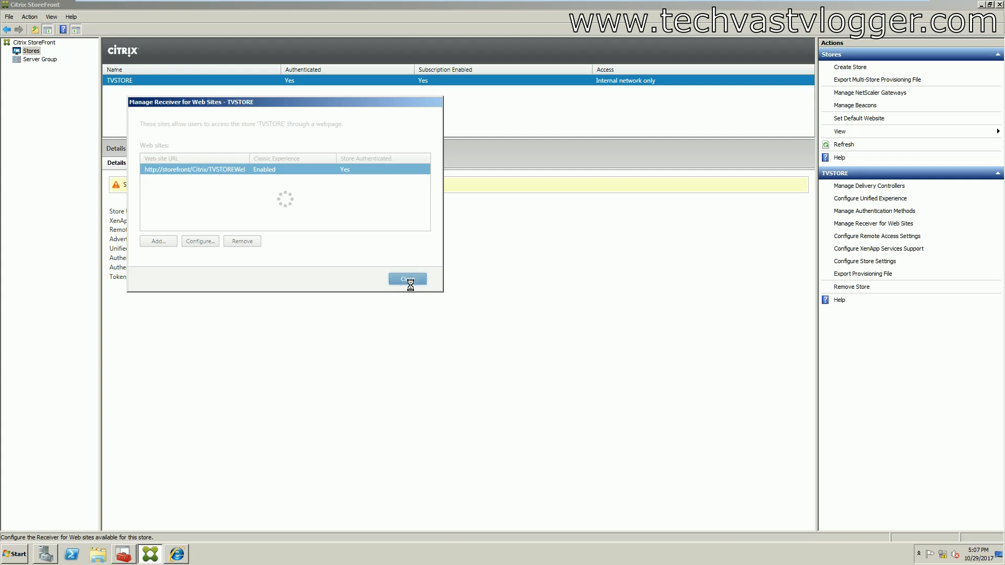
- Review the remote access settings for TVSTORE and cancel without enabling remote access
left_click(879, 239)
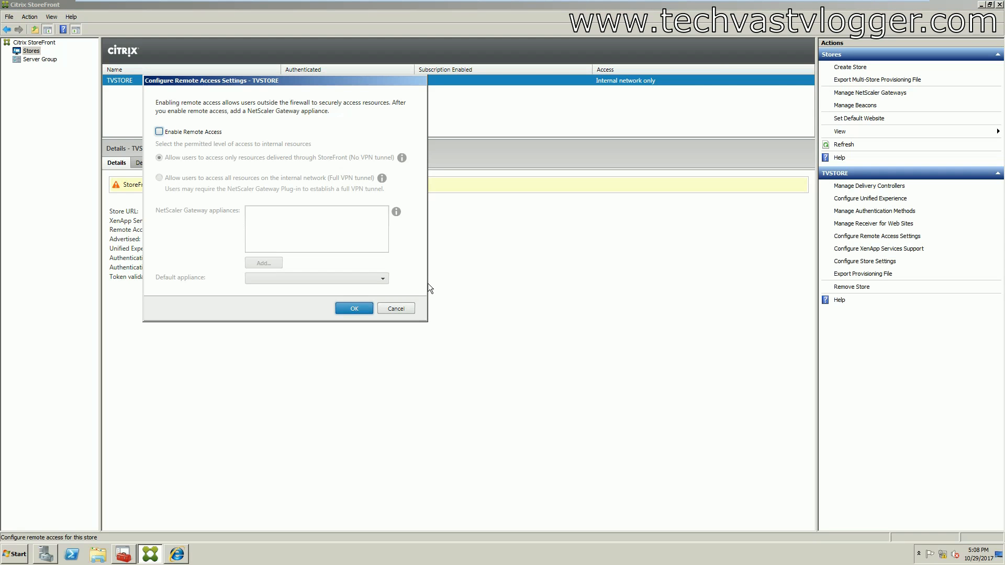
left_click(396, 308)
- Review TVSTORE's user subscription, Kerberos delegation, HDX routing, Citrix Online, advertising and advanced settings, and cancel without saving
left_click(869, 262)
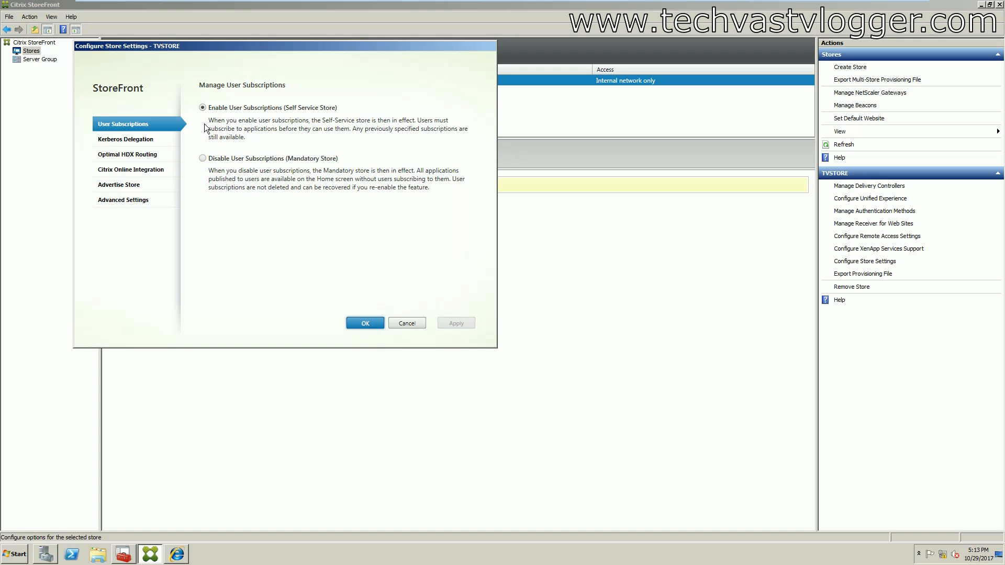
left_click(139, 139)
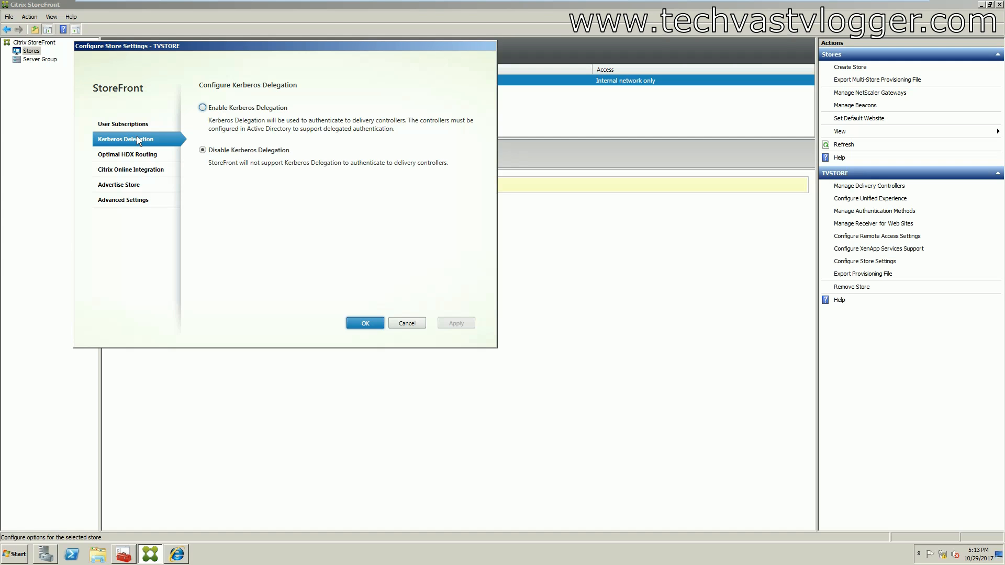
left_click(133, 155)
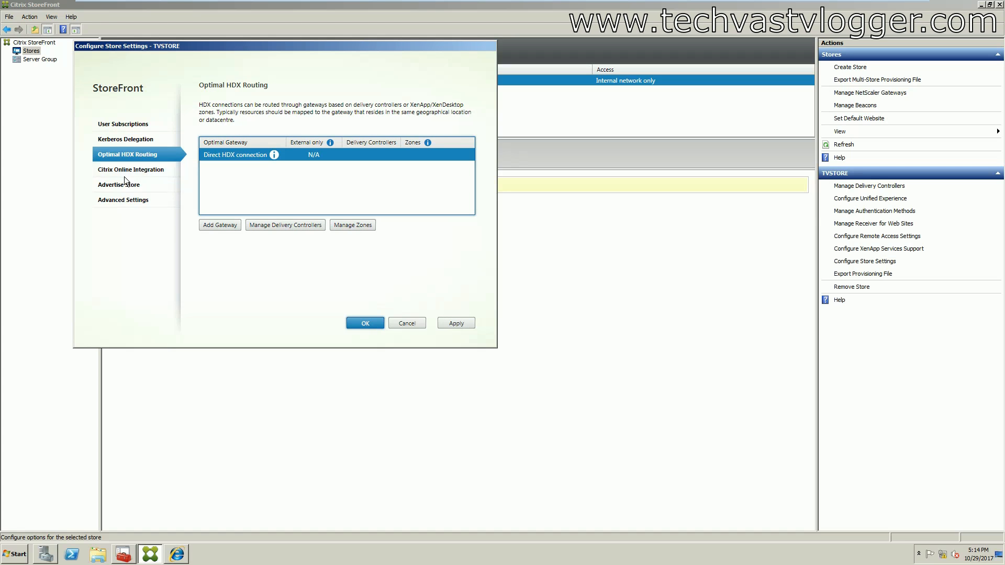
left_click(123, 172)
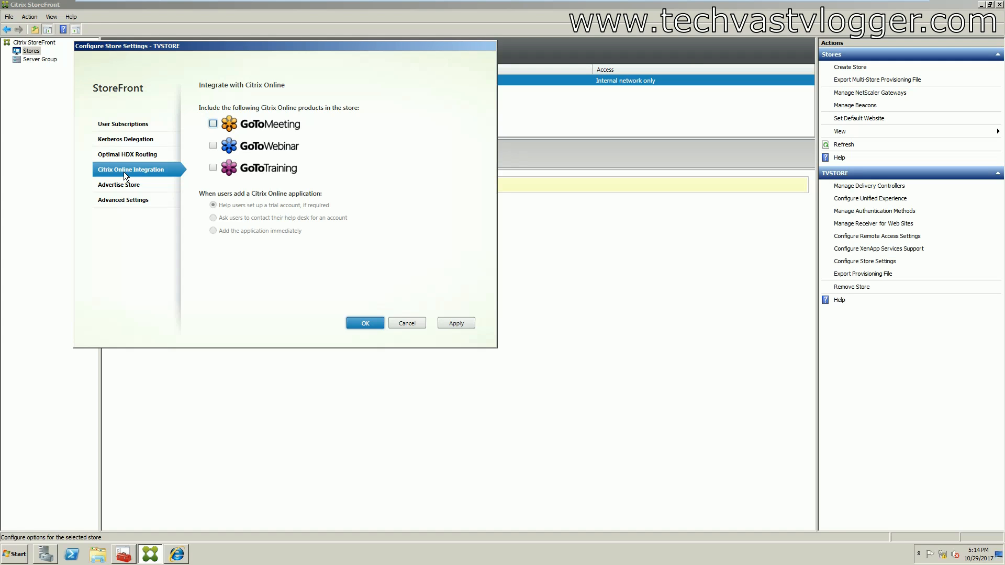
left_click(127, 187)
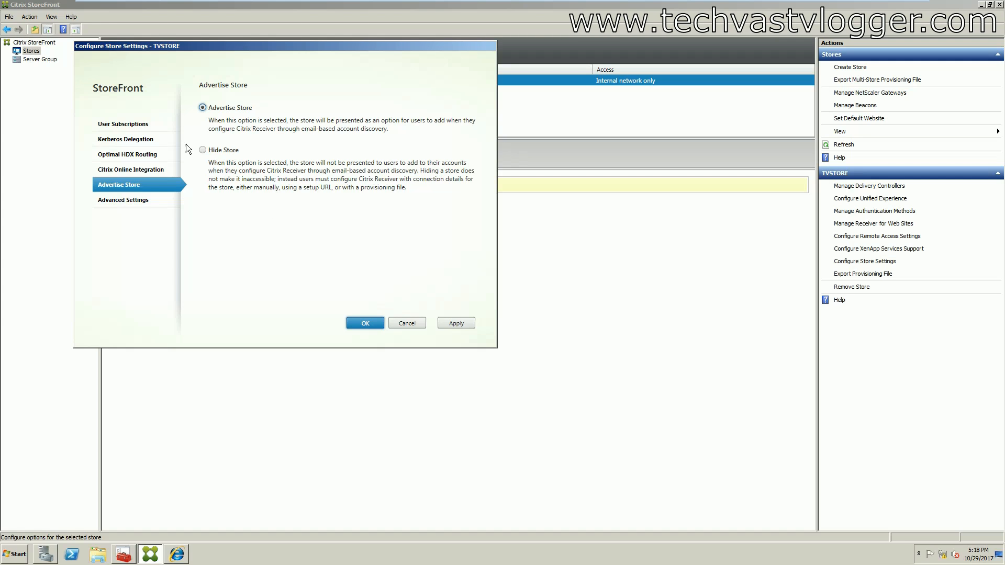
left_click(202, 150)
left_click(109, 200)
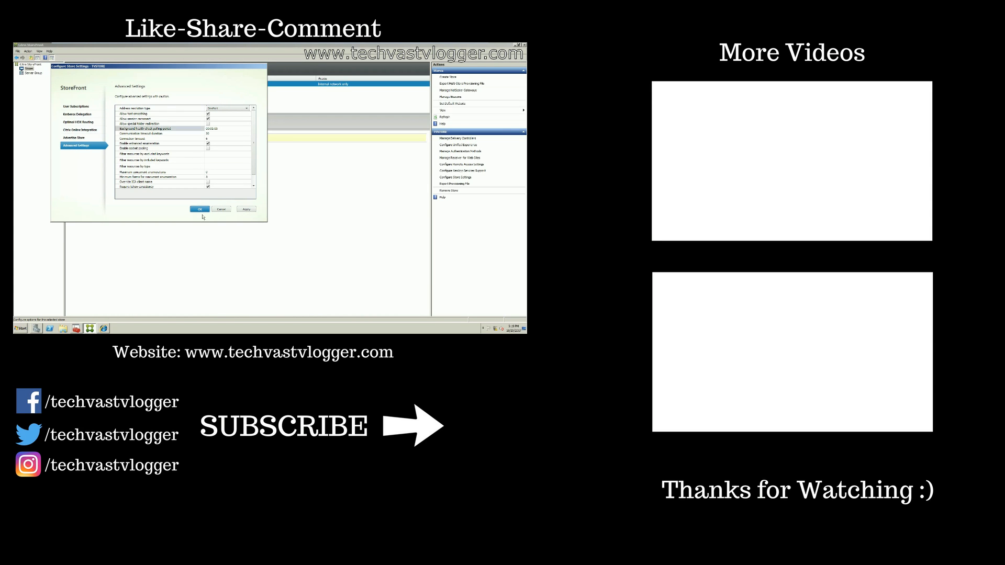
left_click(221, 210)
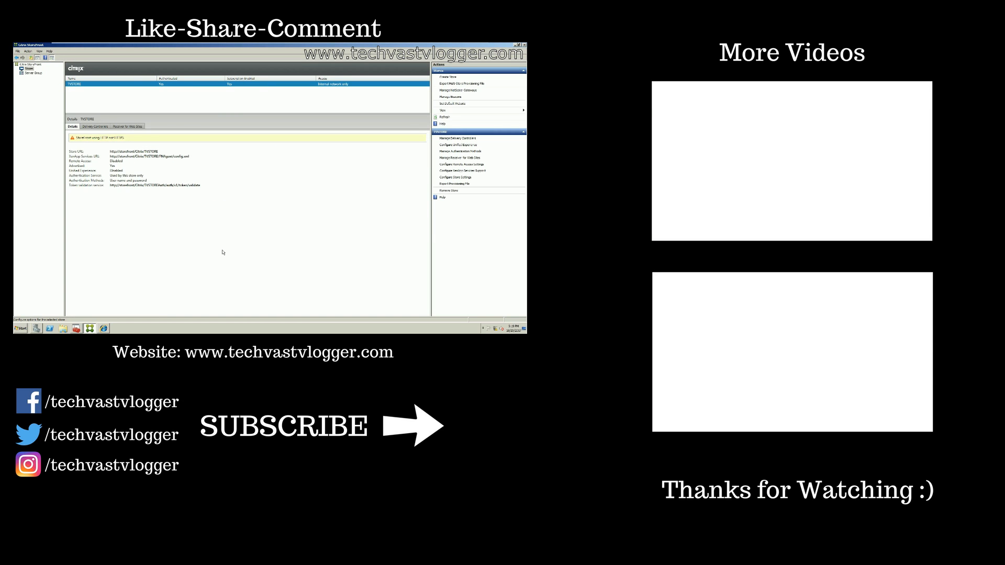